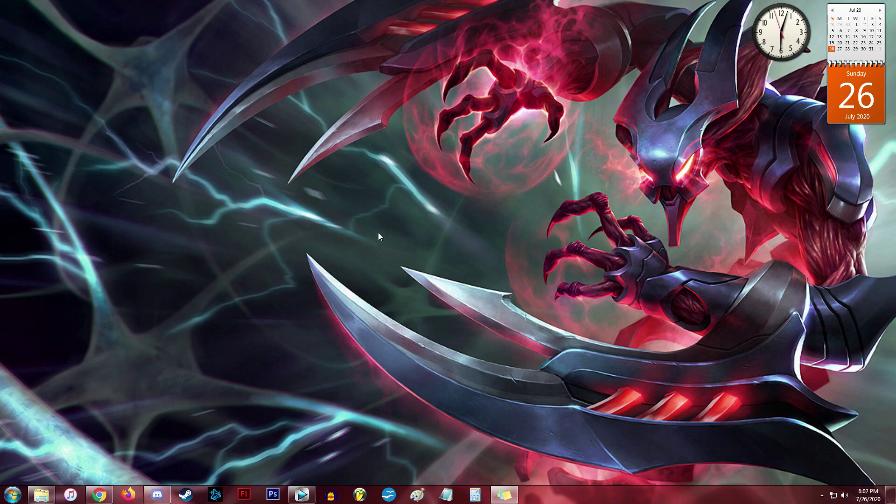
# Reach the power settings from the desktop's Personalize and Screen Saver settings.
pyautogui.rightClick(443, 198)
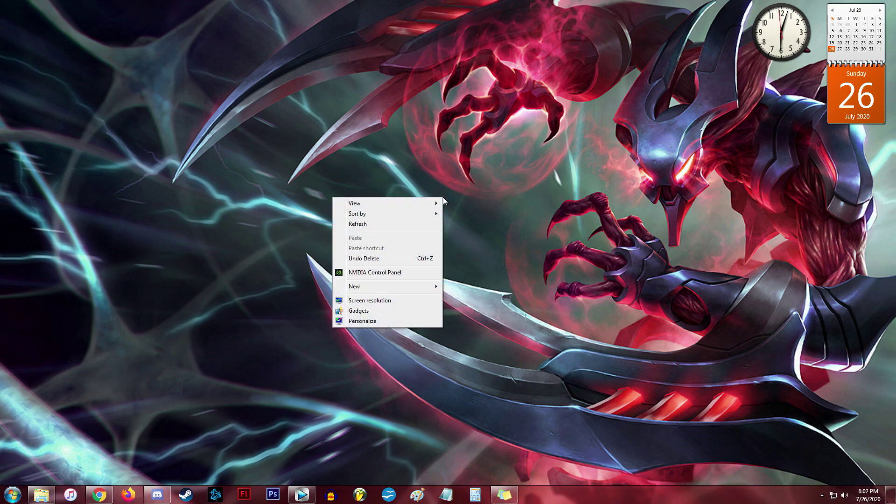
pyautogui.click(362, 322)
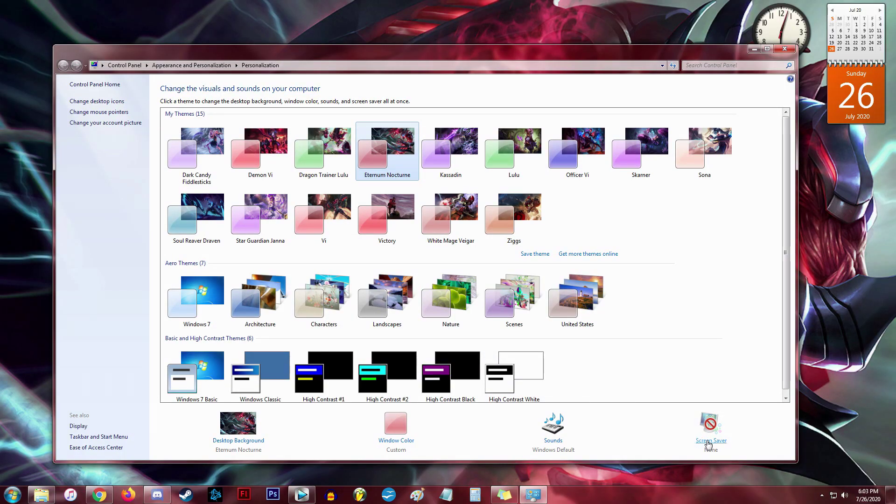
pyautogui.click(708, 441)
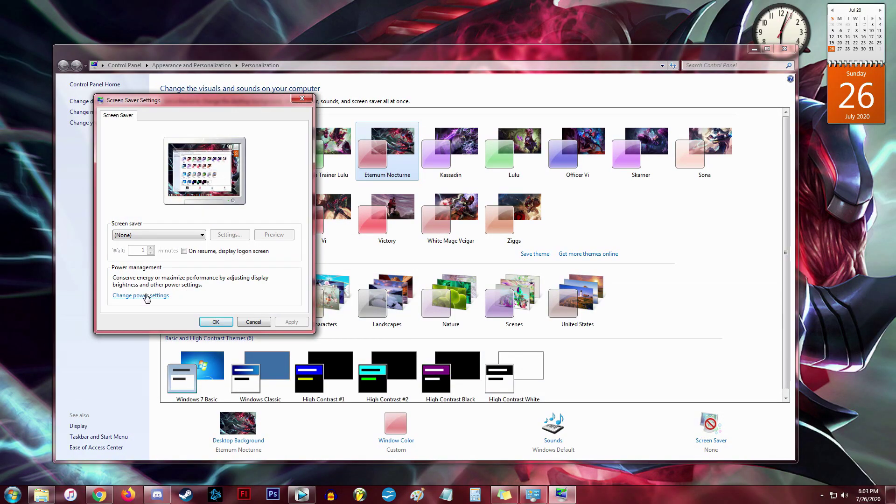
pyautogui.click(148, 297)
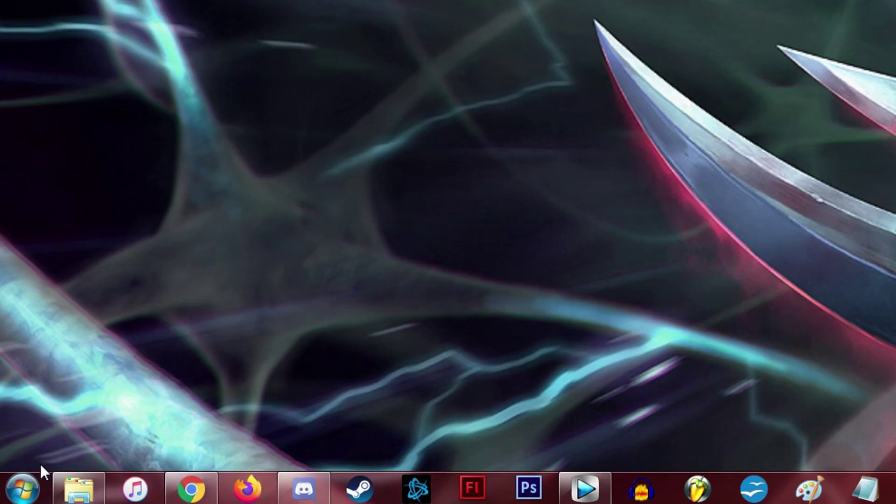
# Search the Start menu for 'power options' and open the Power Options page.
pyautogui.click(32, 496)
pyautogui.write('power options')
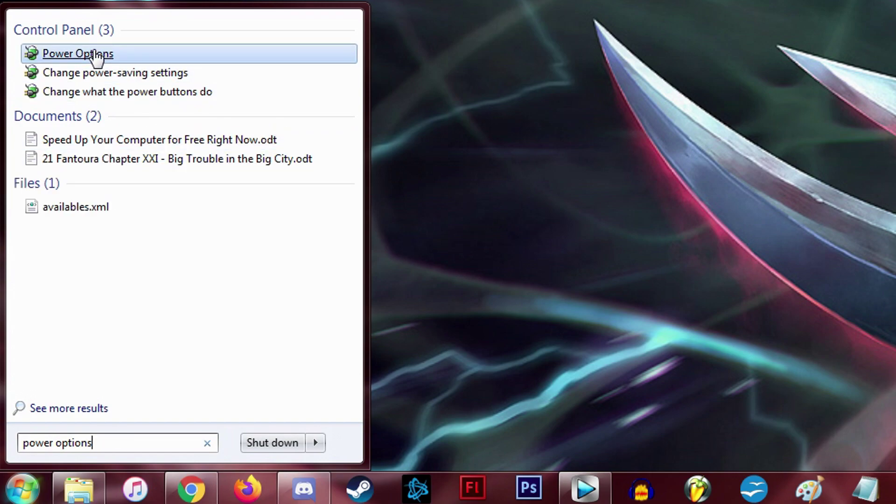
pyautogui.click(93, 55)
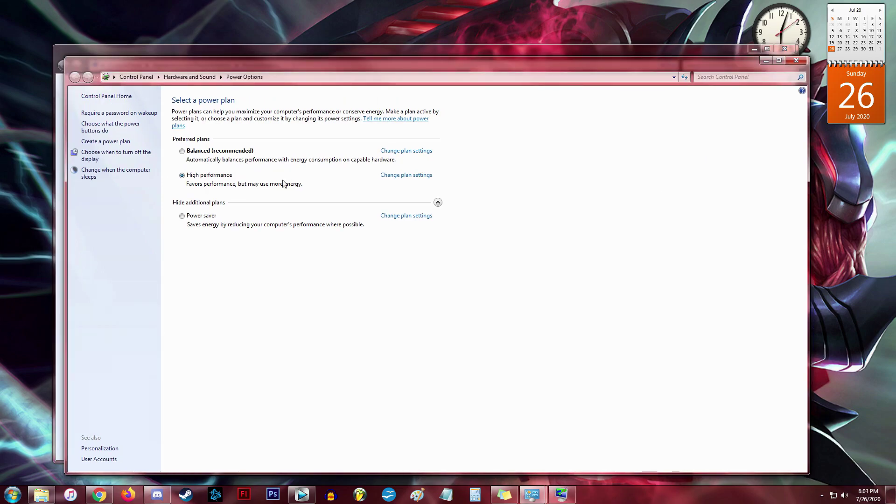
# In the High performance plan's advanced settings, set wireless Power Saving Mode to Maximum Performance.
pyautogui.click(407, 176)
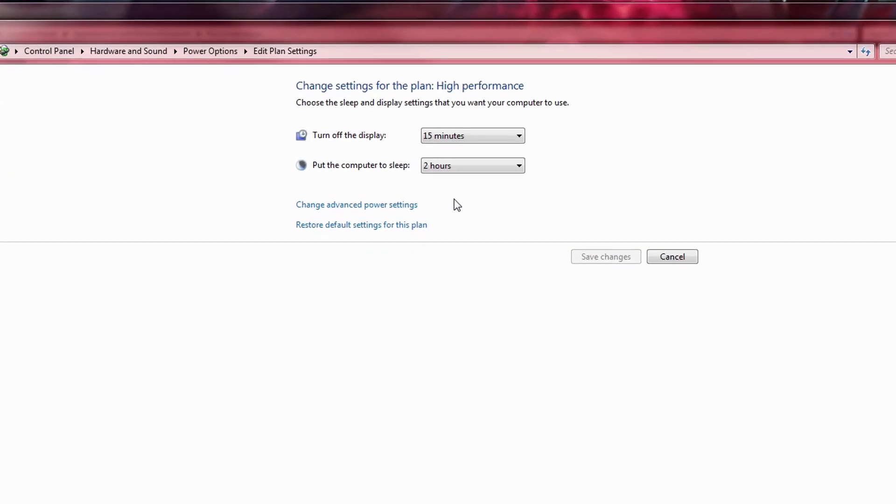
pyautogui.click(390, 205)
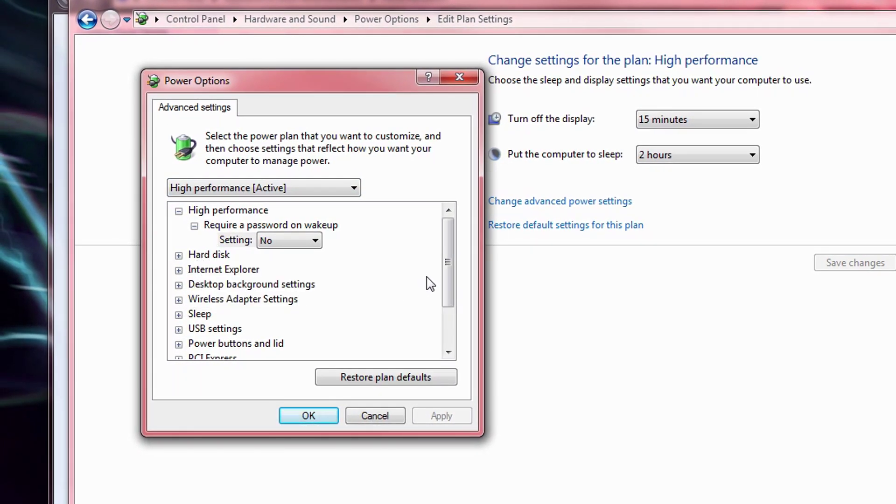
pyautogui.scroll(-1, 447, 294)
pyautogui.click(179, 255)
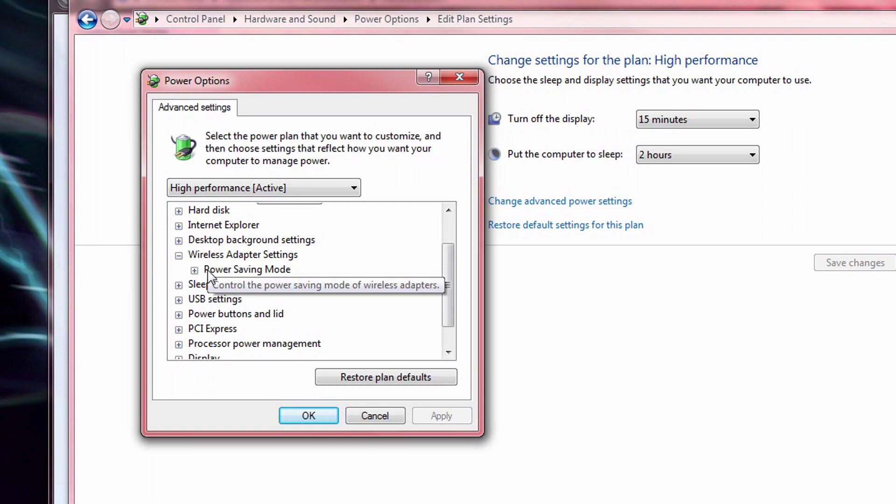
pyautogui.click(194, 271)
pyautogui.click(324, 285)
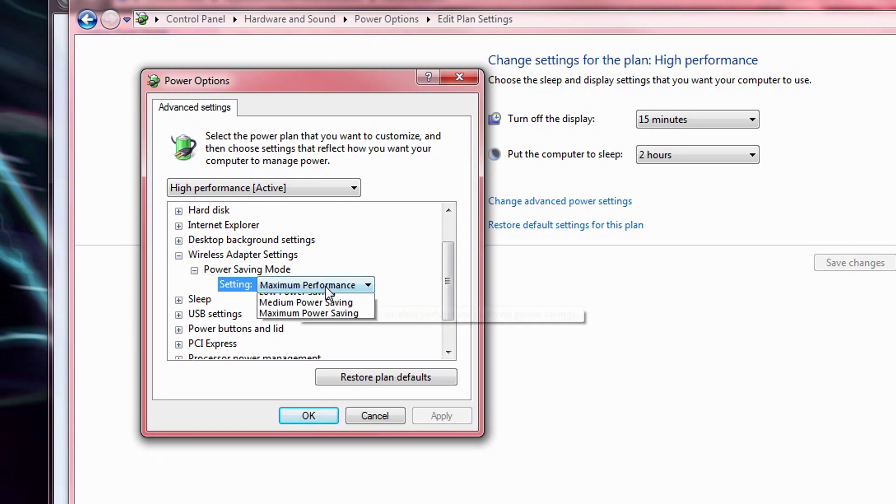
pyautogui.click(335, 299)
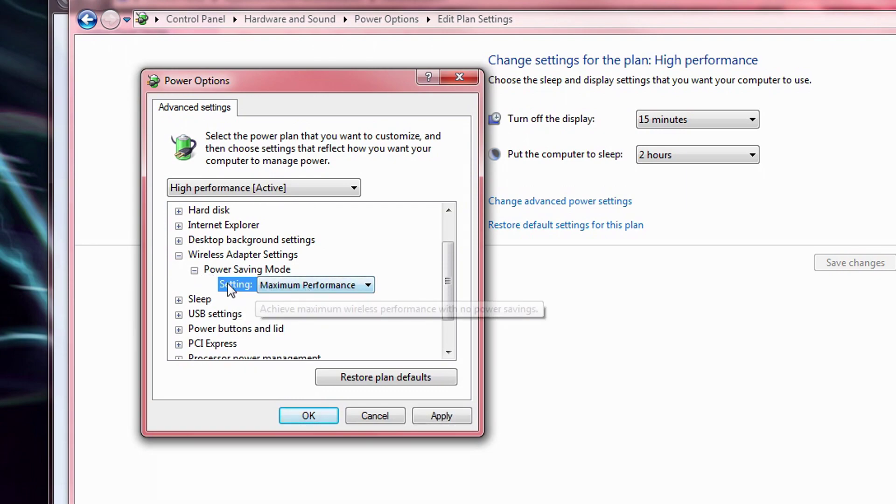
pyautogui.click(194, 270)
pyautogui.click(179, 255)
# Set USB selective suspend to Disabled.
pyautogui.scroll(-1, 444, 290)
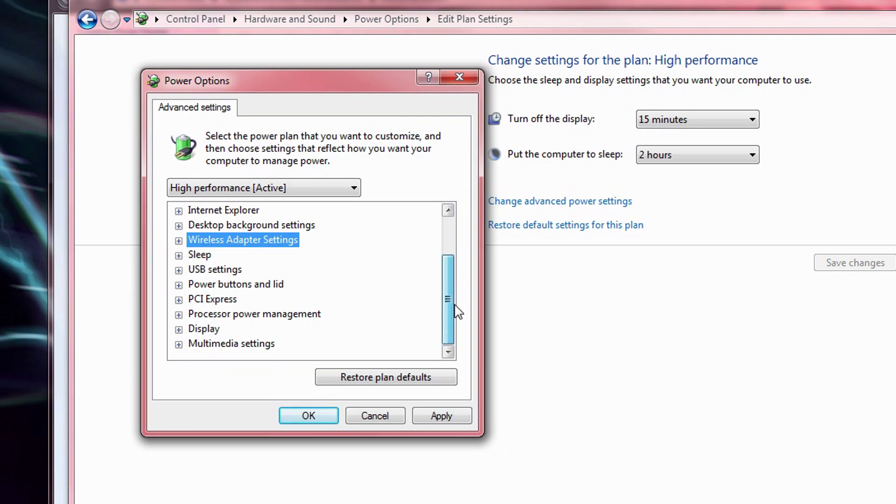
pyautogui.click(214, 271)
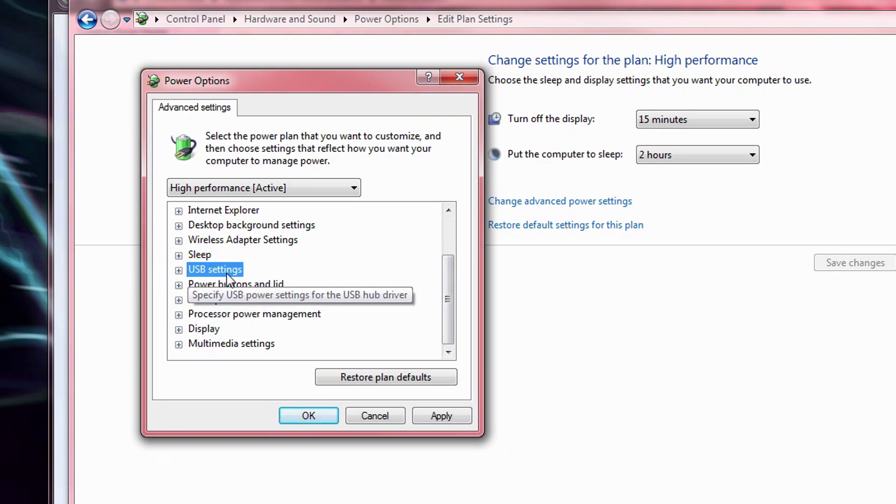
pyautogui.click(179, 271)
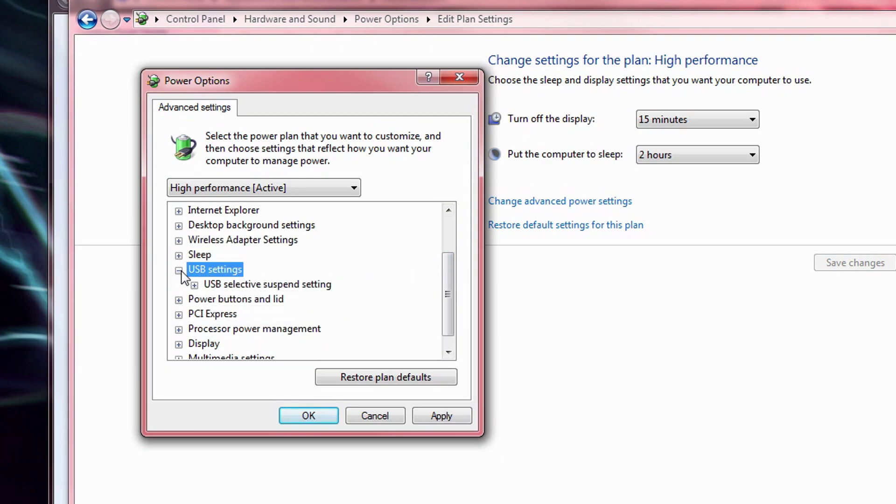
pyautogui.click(194, 285)
pyautogui.click(280, 299)
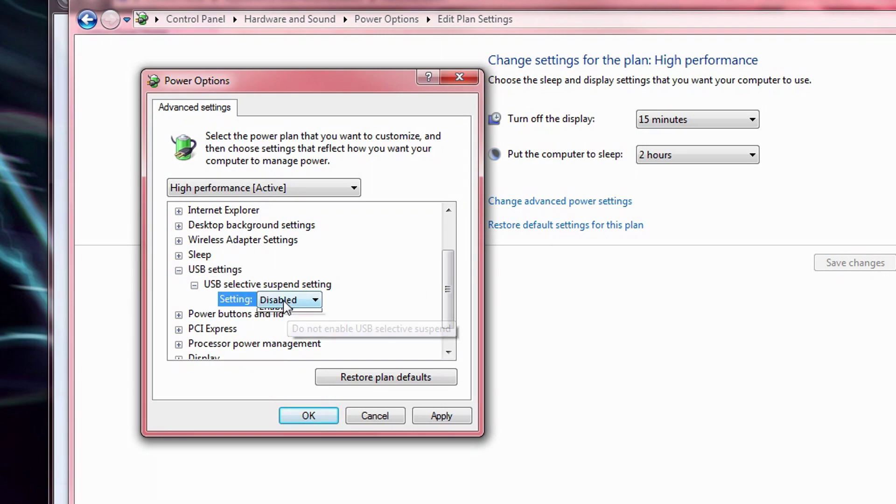
pyautogui.click(292, 302)
pyautogui.click(294, 314)
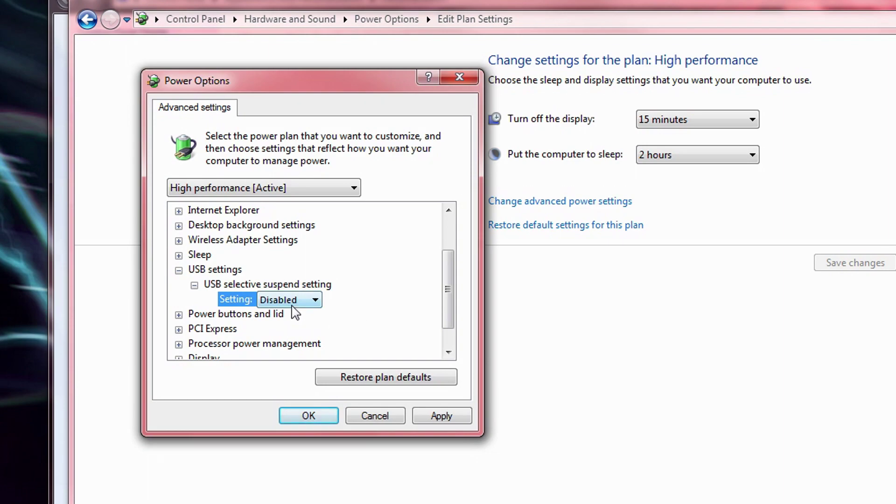
pyautogui.click(194, 286)
# Set PCI Express Link State Power Management to Off.
pyautogui.click(178, 270)
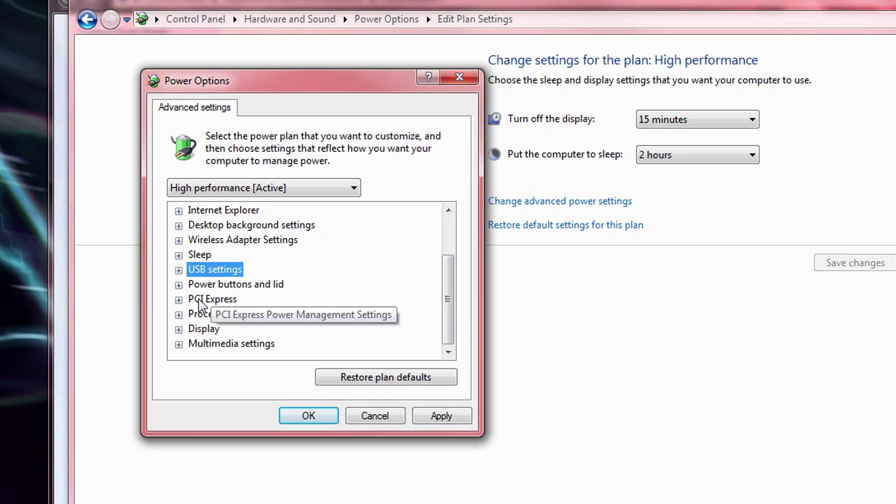
pyautogui.click(187, 301)
pyautogui.click(179, 300)
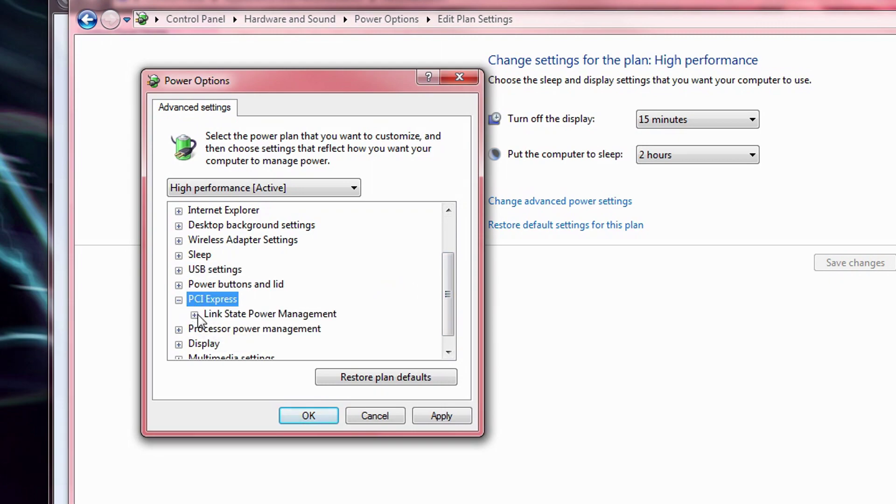
pyautogui.click(194, 315)
pyautogui.scroll(-1, 430, 304)
pyautogui.click(264, 299)
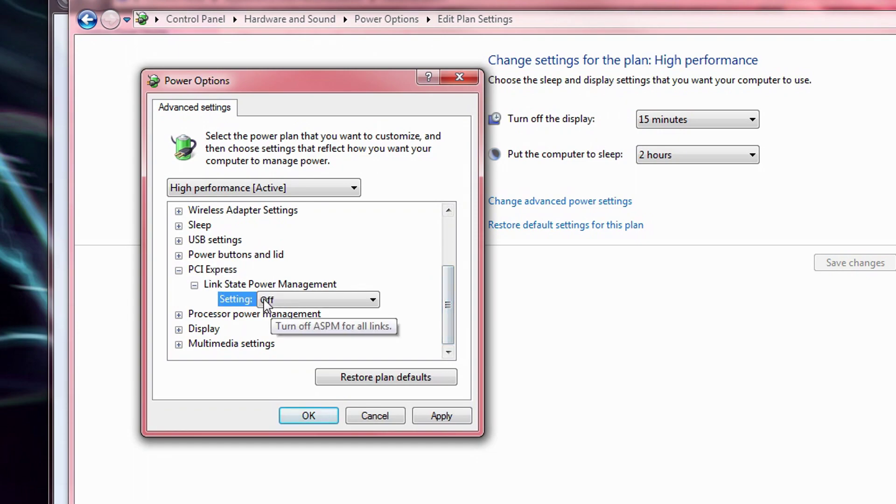
pyautogui.click(269, 300)
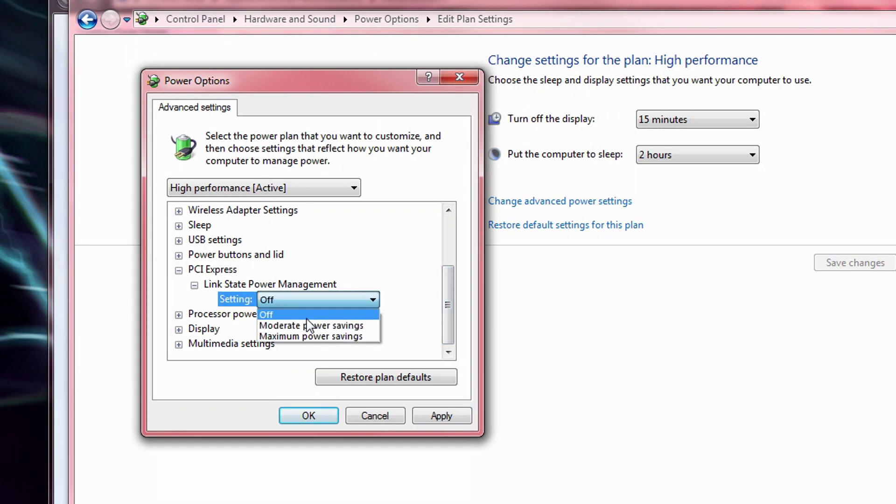
pyautogui.click(288, 314)
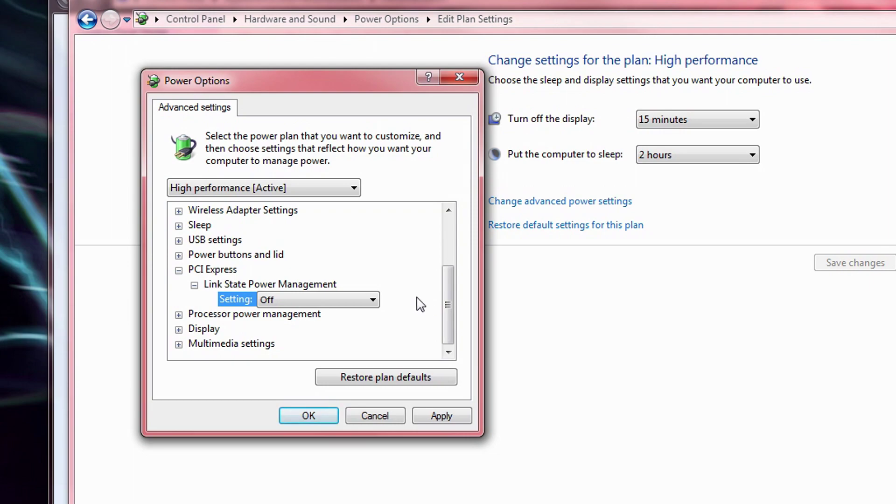
pyautogui.click(194, 285)
pyautogui.click(179, 284)
# Expand Processor power management and keep Minimum processor state at 100%.
pyautogui.click(179, 315)
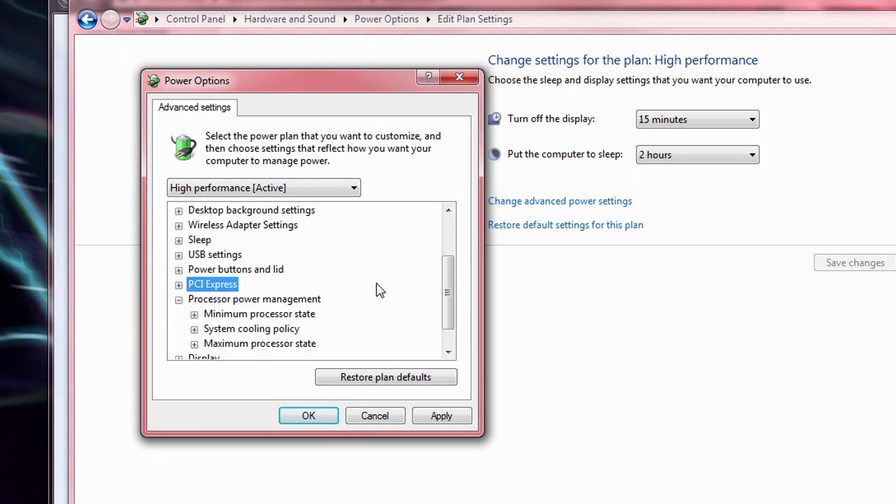
pyautogui.scroll(-1, 451, 293)
pyautogui.click(278, 285)
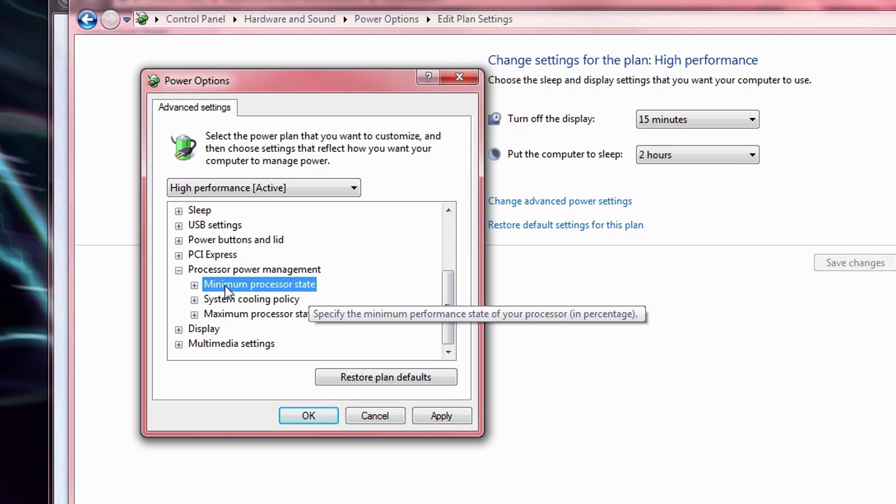
pyautogui.click(195, 286)
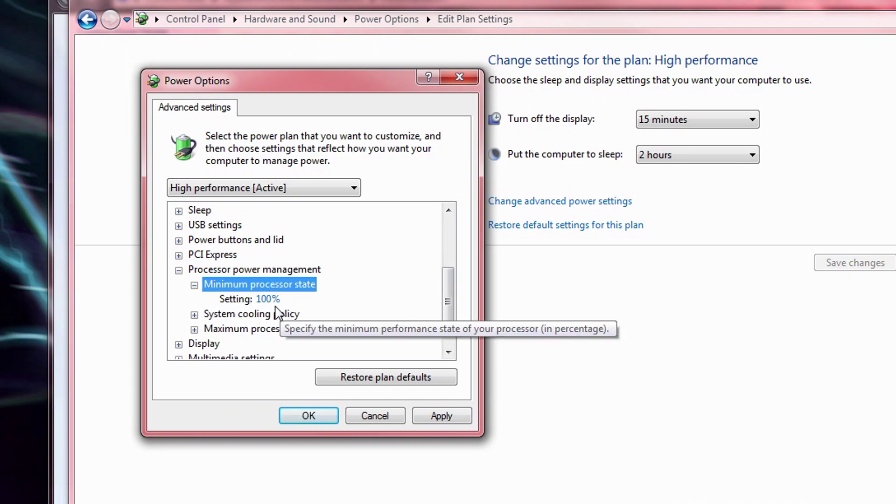
pyautogui.click(285, 300)
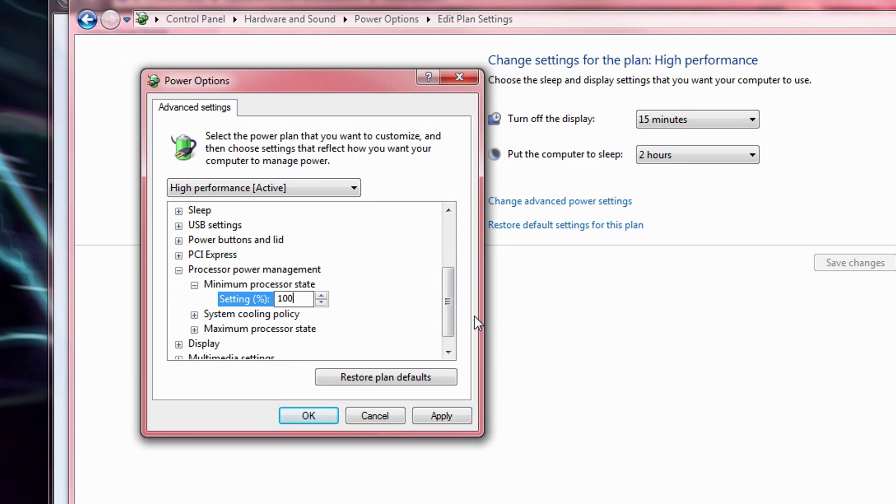
pyautogui.moveTo(449, 314); pyautogui.dragTo(448, 337)
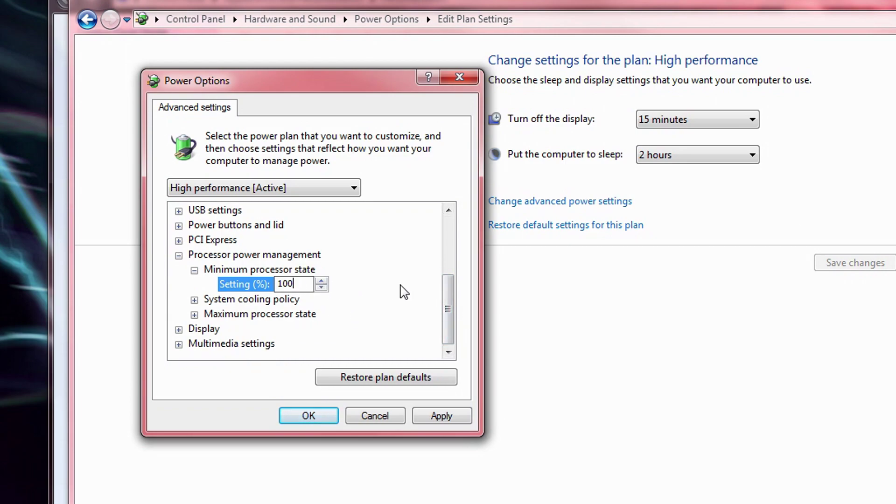
pyautogui.click(195, 271)
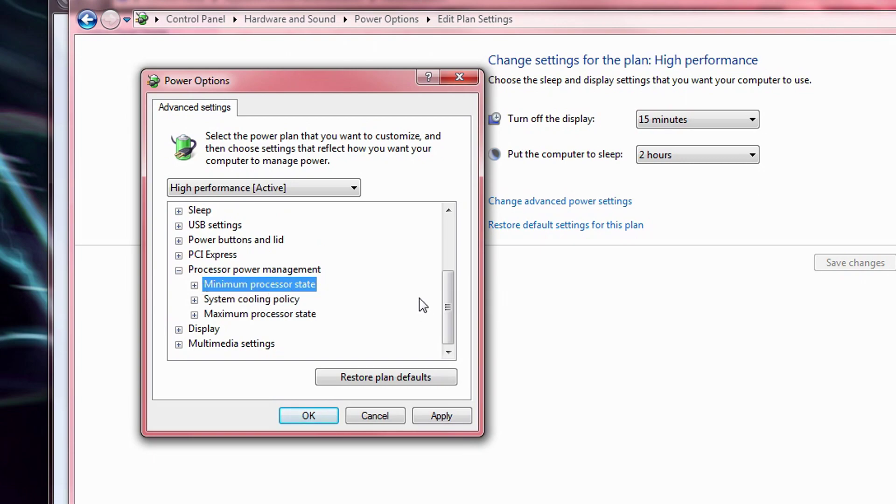
# Keep System cooling policy at Active and Maximum processor state at 100%.
pyautogui.click(195, 300)
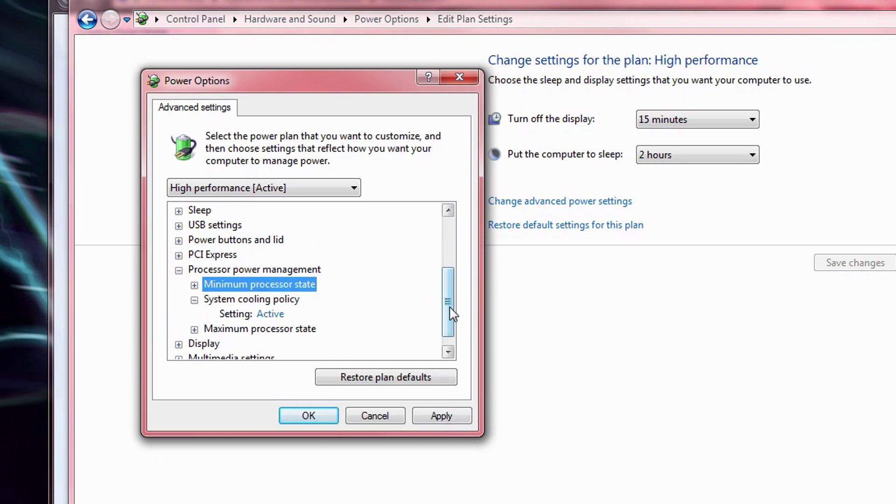
pyautogui.moveTo(449, 310); pyautogui.dragTo(449, 318)
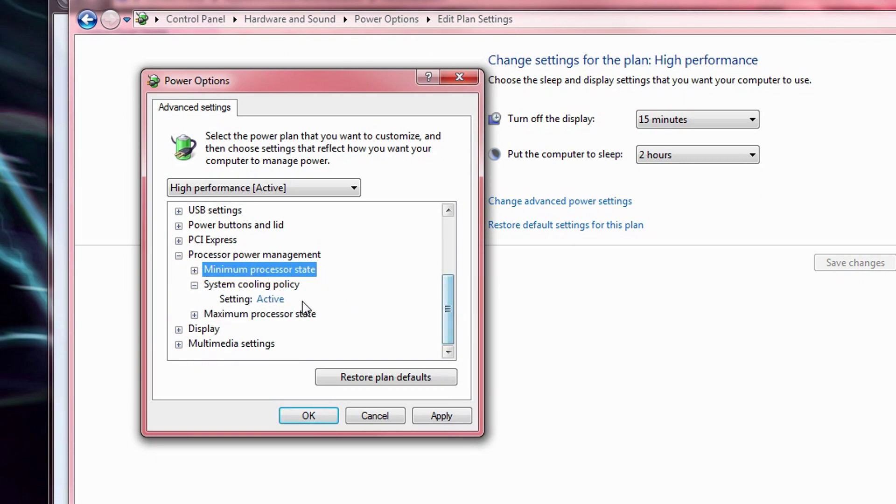
pyautogui.click(277, 304)
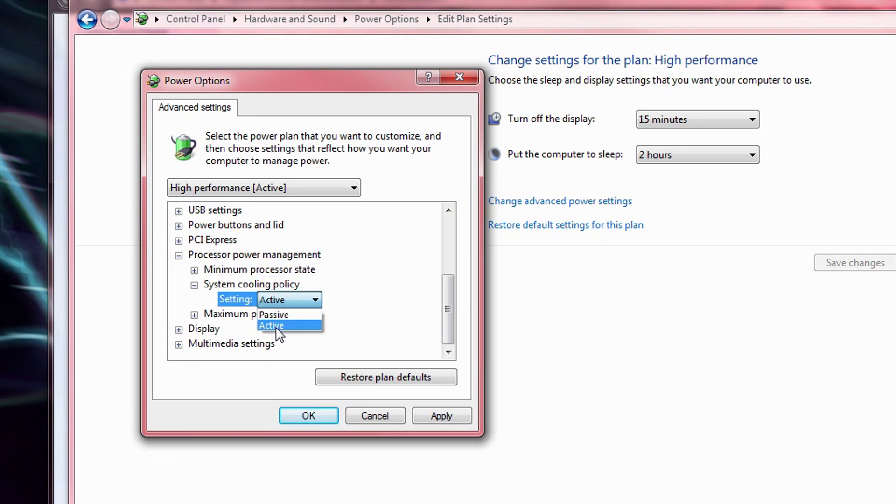
pyautogui.click(291, 329)
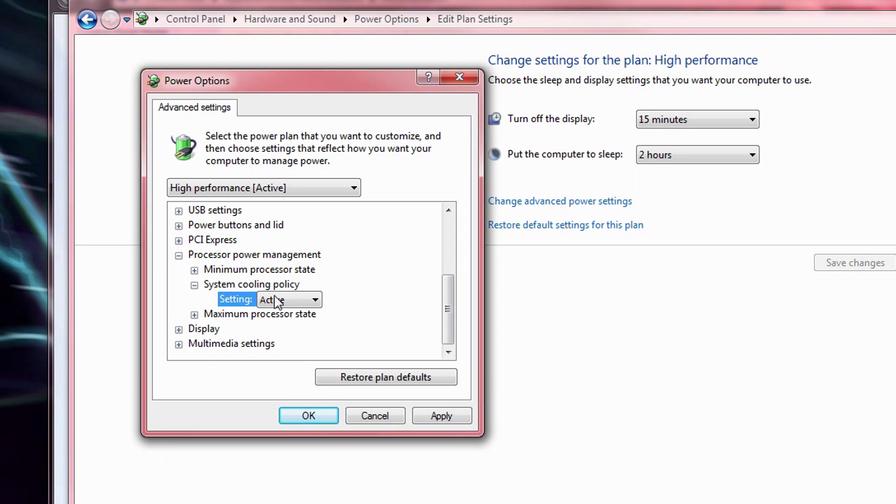
pyautogui.click(194, 286)
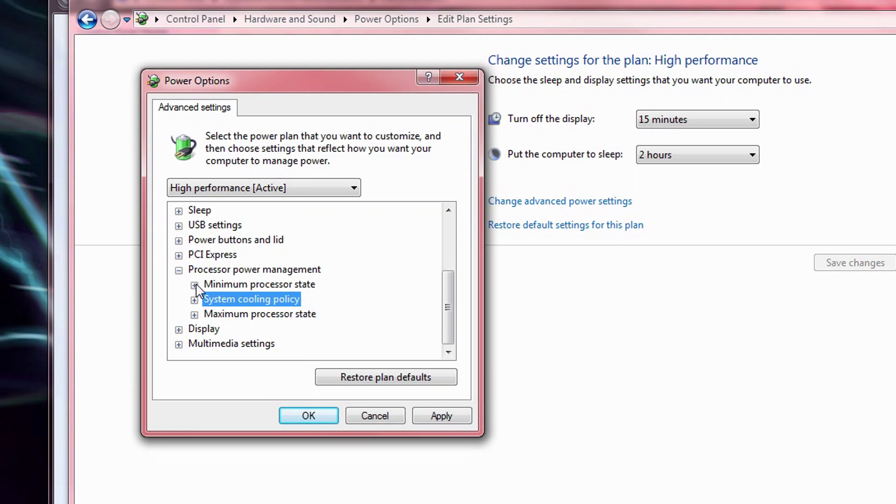
pyautogui.click(194, 315)
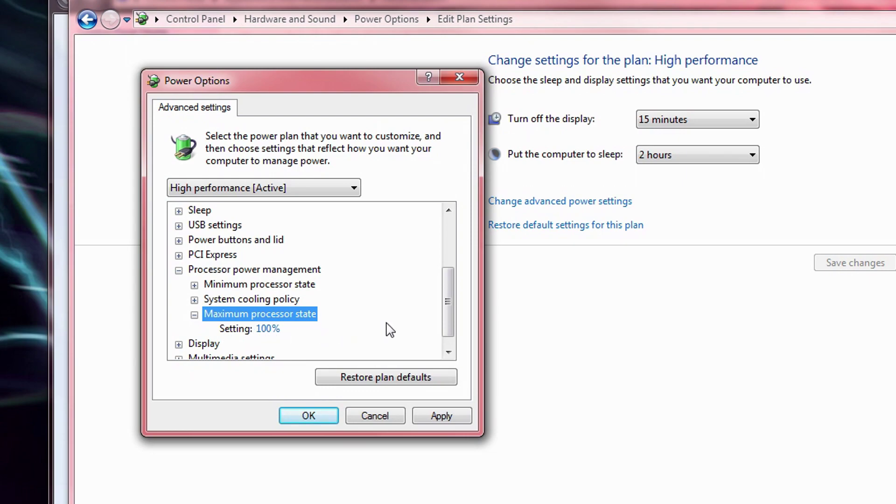
pyautogui.scroll(-2, 450, 317)
pyautogui.click(194, 300)
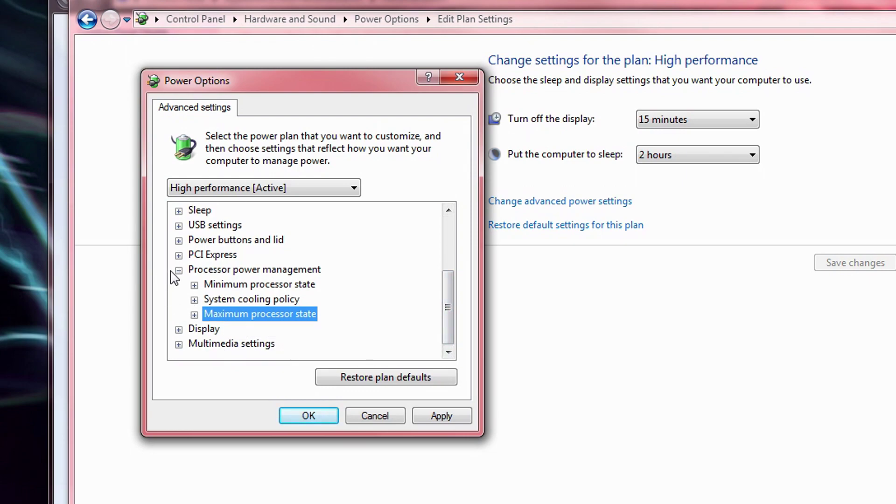
pyautogui.click(178, 270)
# Keep video playback at Optimize video quality, then apply and close the advanced settings.
pyautogui.click(178, 344)
pyautogui.click(243, 329)
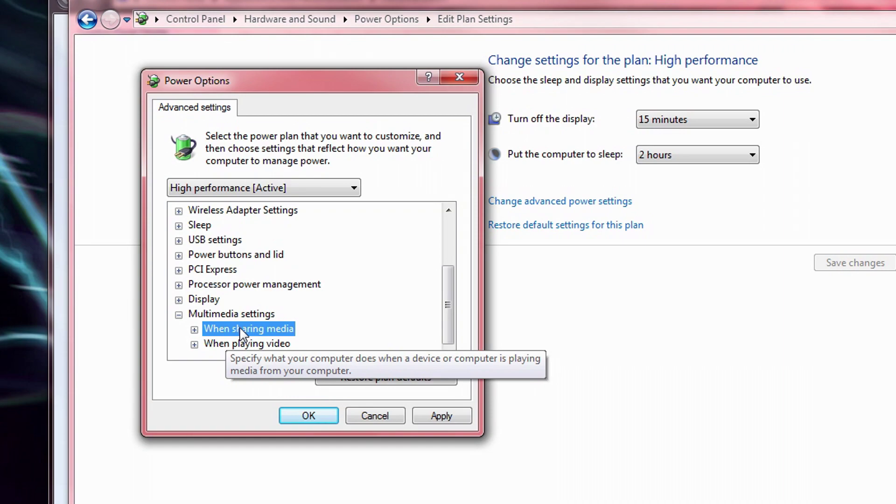
pyautogui.click(194, 330)
pyautogui.scroll(-1, 449, 337)
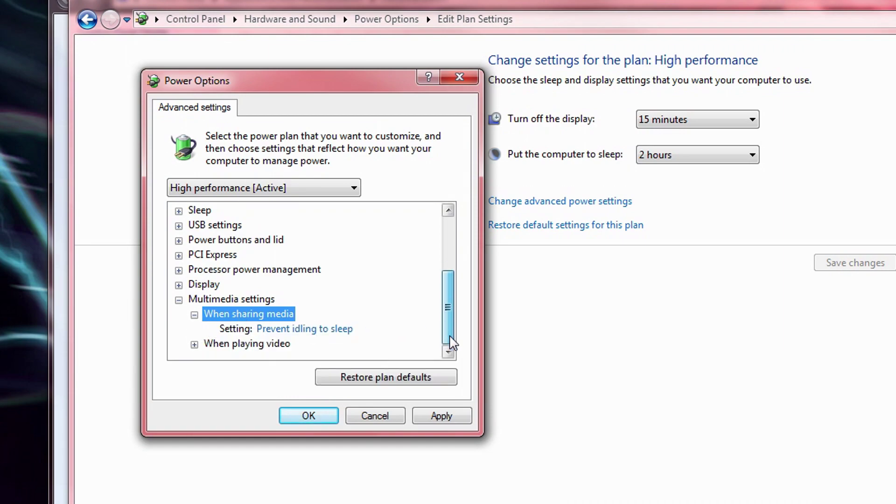
pyautogui.click(194, 345)
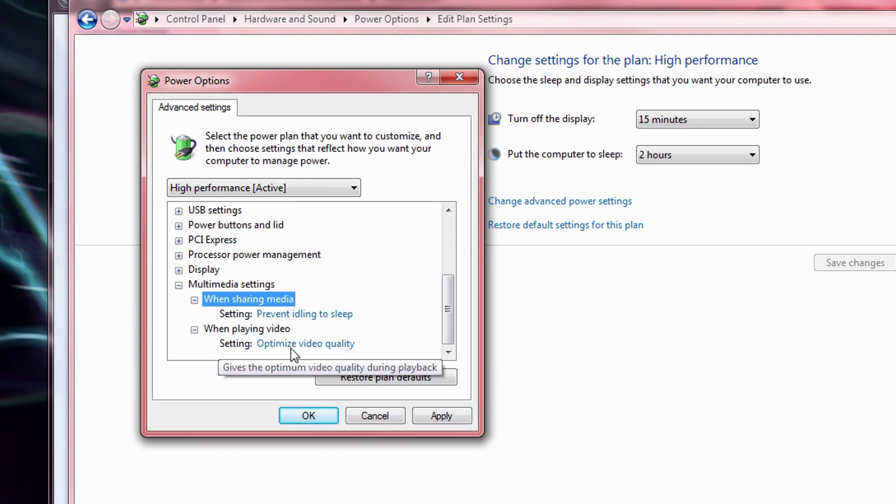
pyautogui.click(312, 350)
pyautogui.click(312, 349)
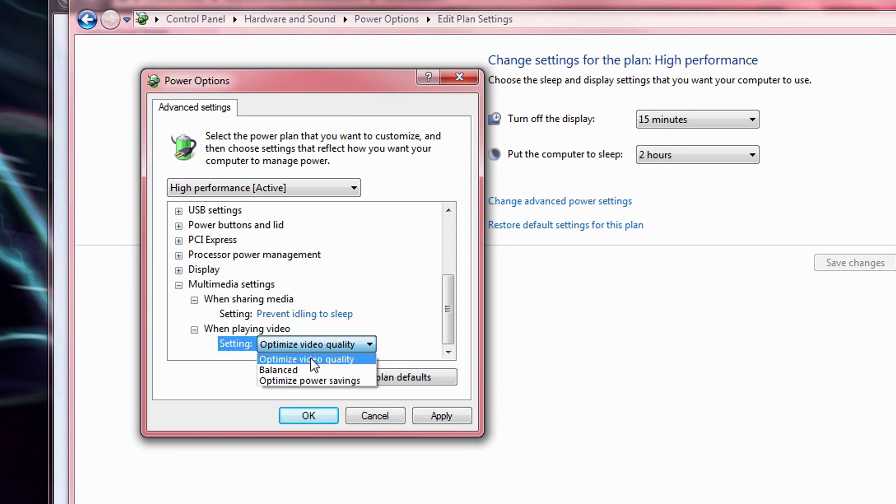
pyautogui.click(312, 361)
pyautogui.click(195, 330)
pyautogui.click(194, 315)
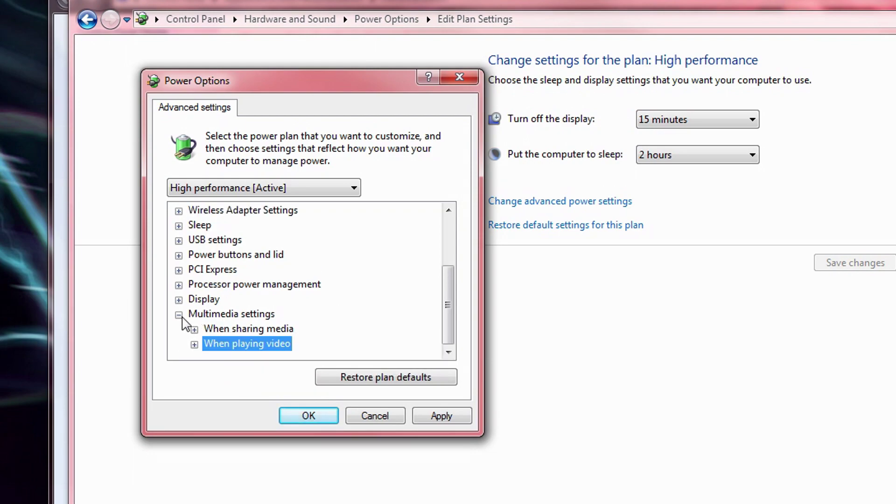
pyautogui.click(179, 314)
pyautogui.click(442, 416)
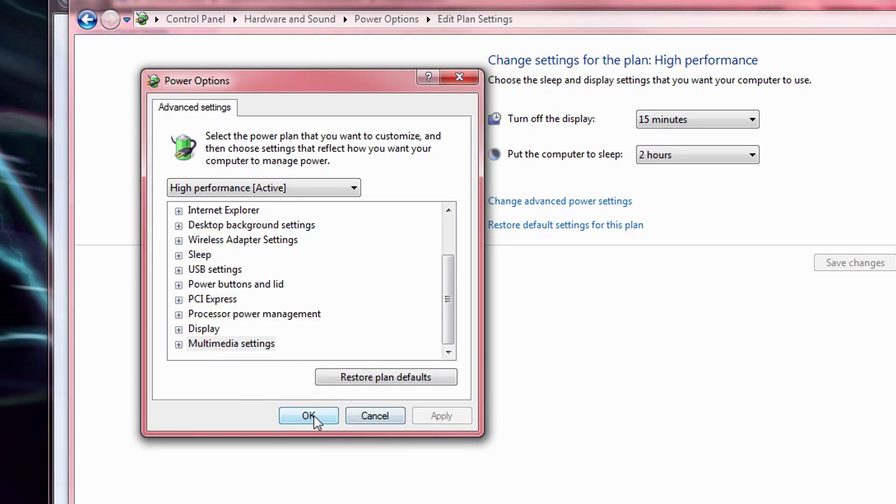
pyautogui.click(310, 416)
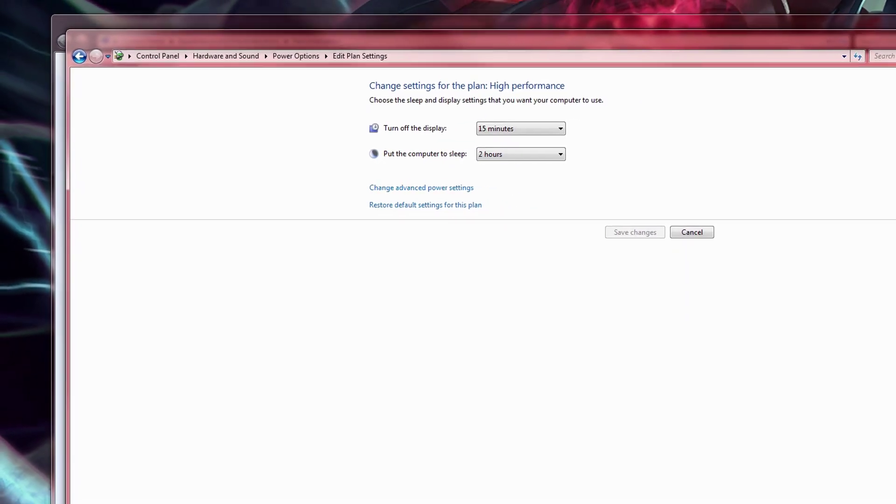
# Launch msconfig from the Start search, then close System Configuration.
pyautogui.click(554, 214)
pyautogui.click(13, 494)
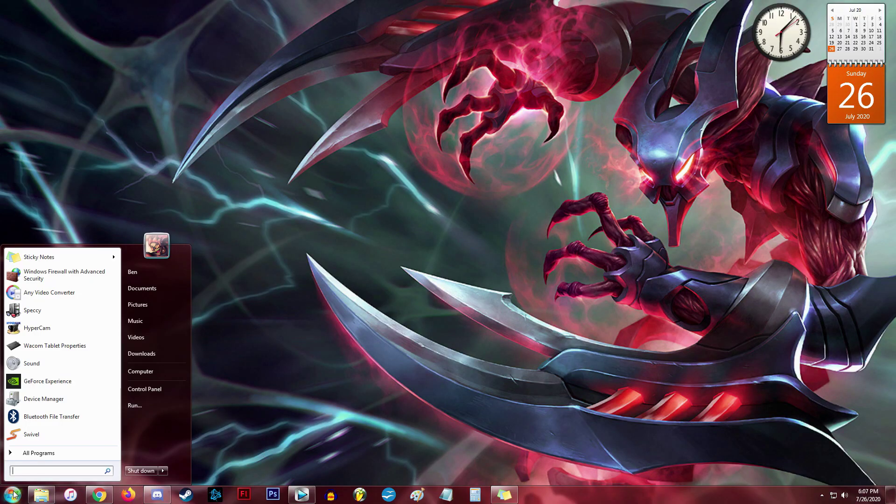
pyautogui.write('msconfig')
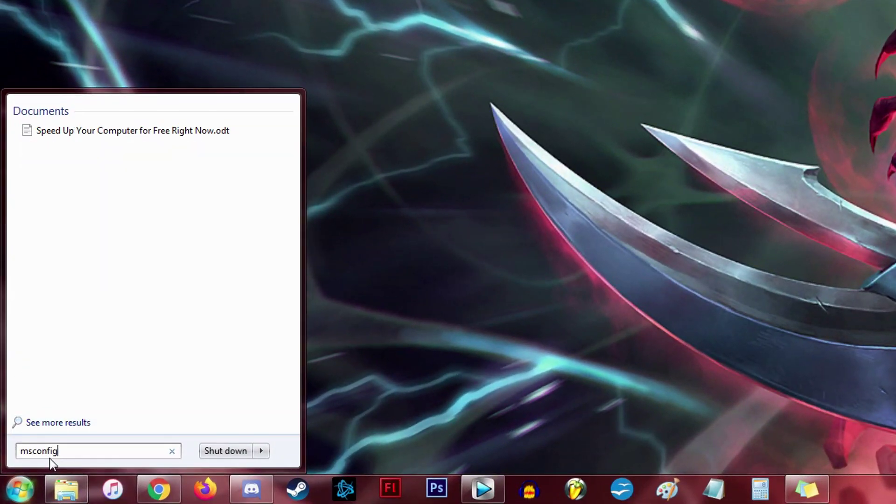
pyautogui.press('Return')
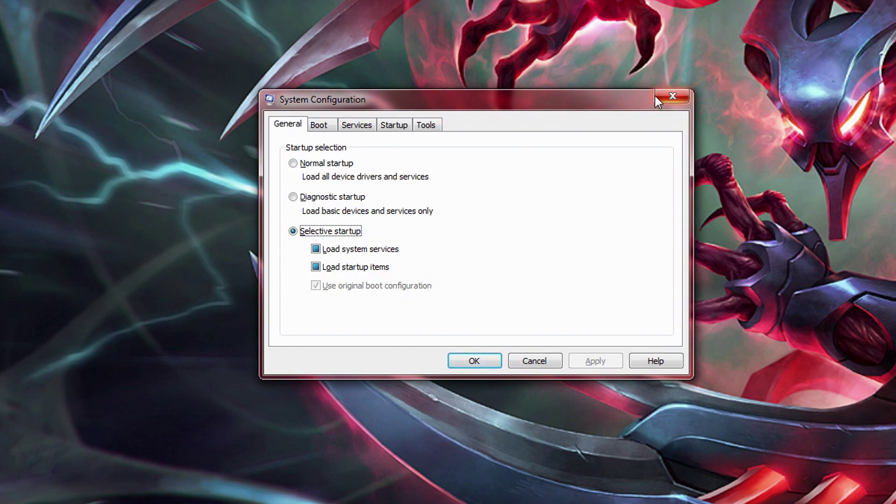
pyautogui.click(672, 96)
# Open the Run box, move it up, and run msconfig from it.
pyautogui.click(14, 494)
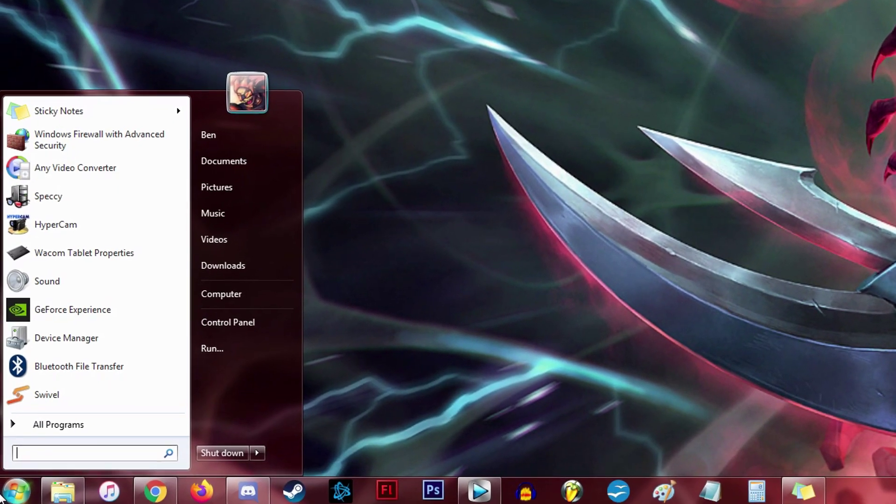
pyautogui.write('run')
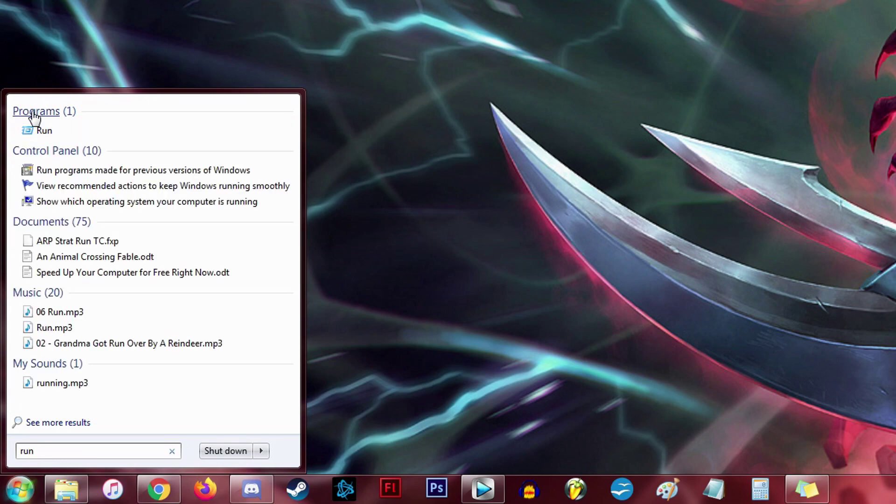
pyautogui.click(42, 131)
pyautogui.moveTo(131, 322); pyautogui.dragTo(497, 66)
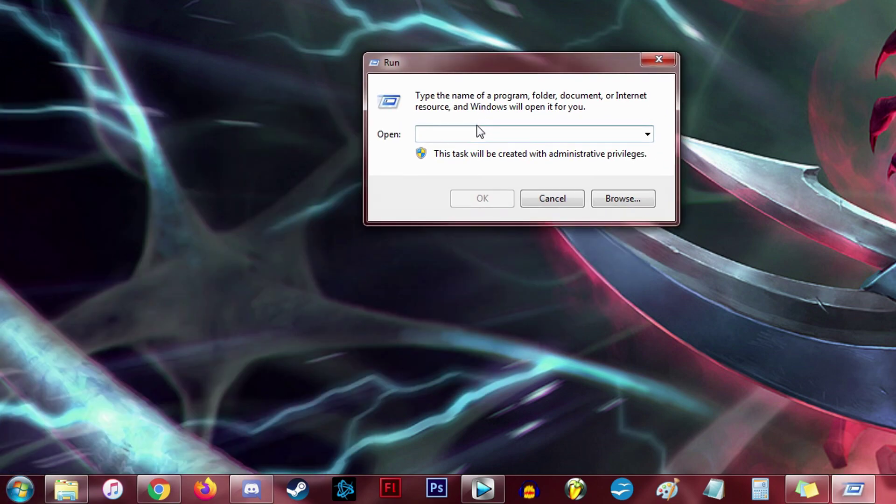
pyautogui.write('msconfig')
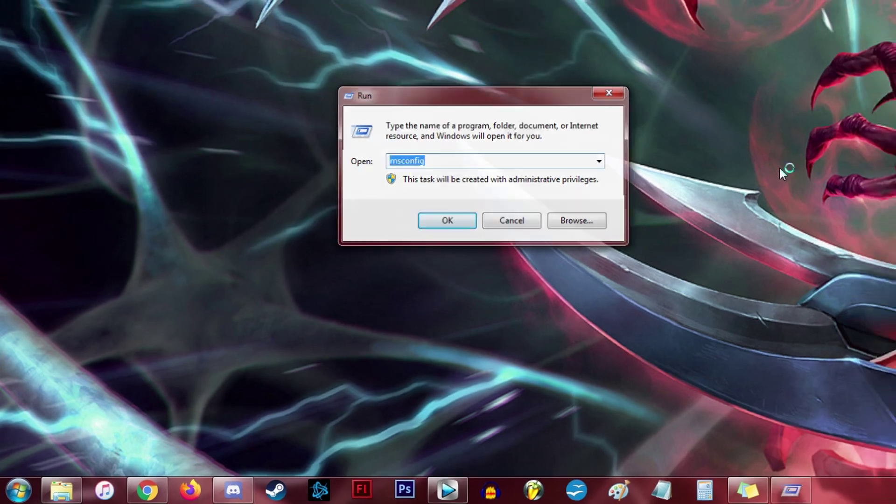
pyautogui.press('Return')
# On the Services tab, hide all Microsoft services and scroll through the third-party services.
pyautogui.click(360, 178)
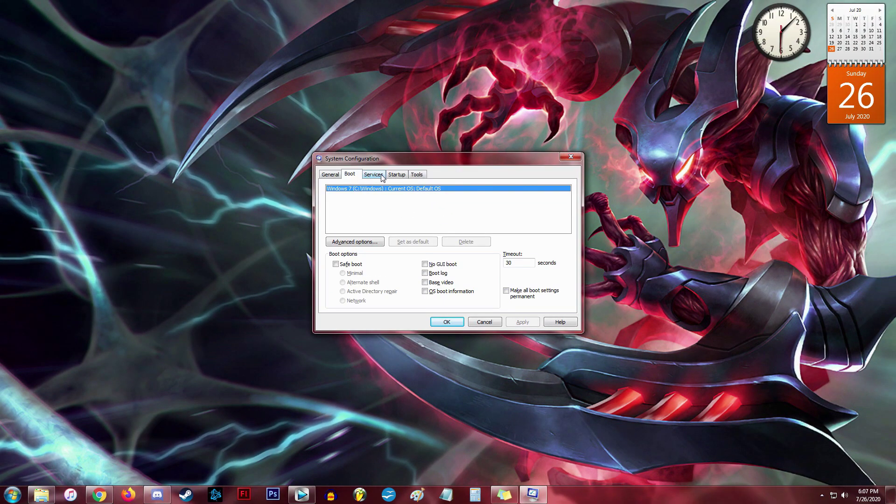
pyautogui.click(382, 176)
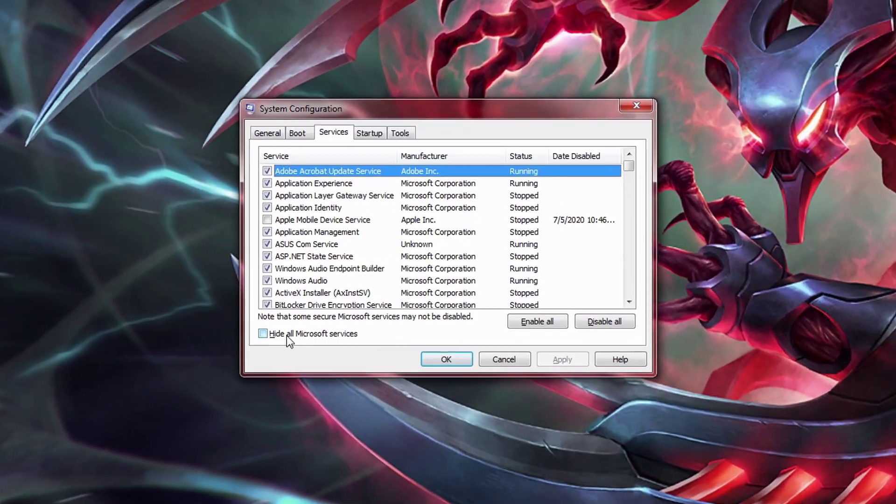
pyautogui.click(287, 335)
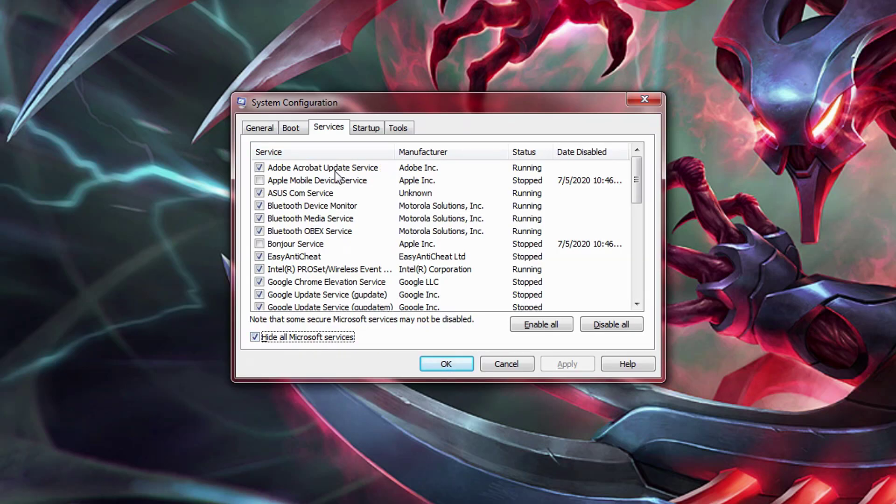
pyautogui.click(377, 183)
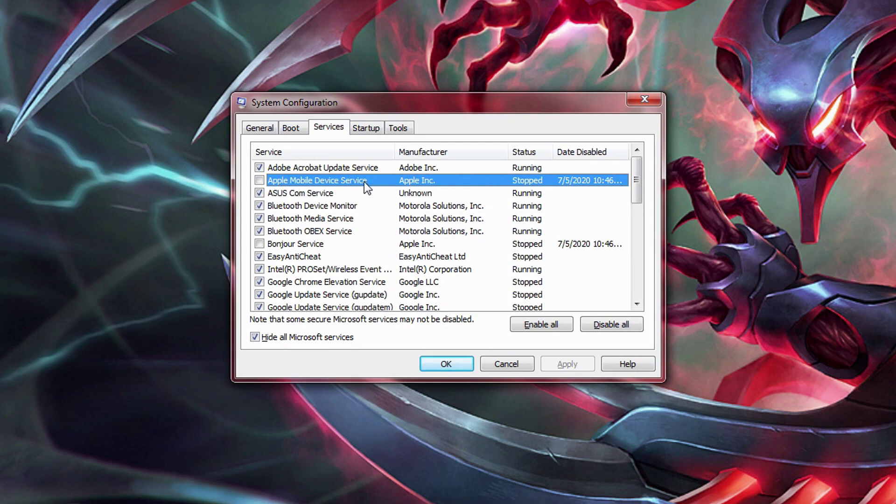
pyautogui.moveTo(637, 163); pyautogui.dragTo(647, 198)
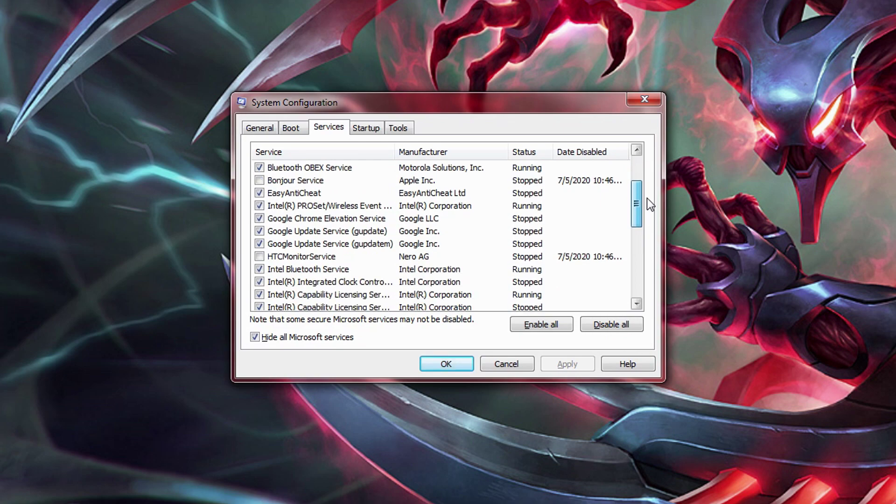
pyautogui.moveTo(647, 198); pyautogui.dragTo(648, 204)
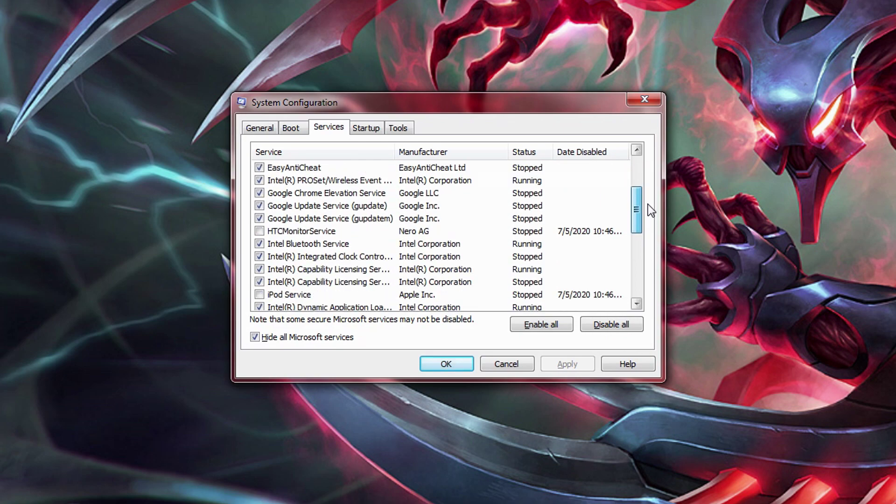
pyautogui.moveTo(649, 204); pyautogui.dragTo(648, 276)
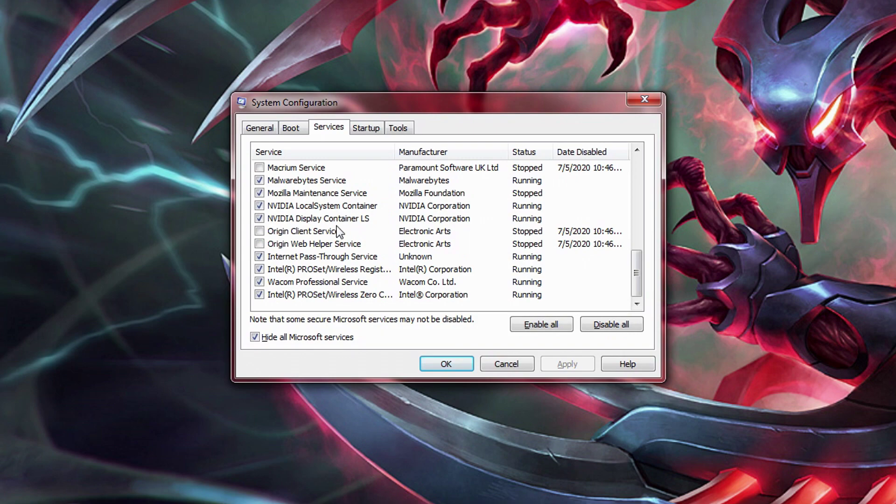
# On the Startup tab, widen the item names and untick Adobe CS6 Service Manager.
pyautogui.click(367, 128)
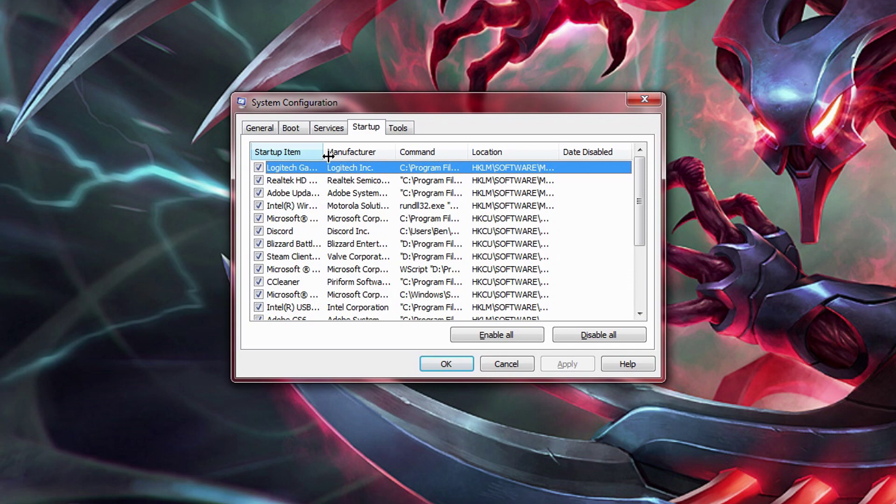
pyautogui.moveTo(323, 154); pyautogui.dragTo(355, 155)
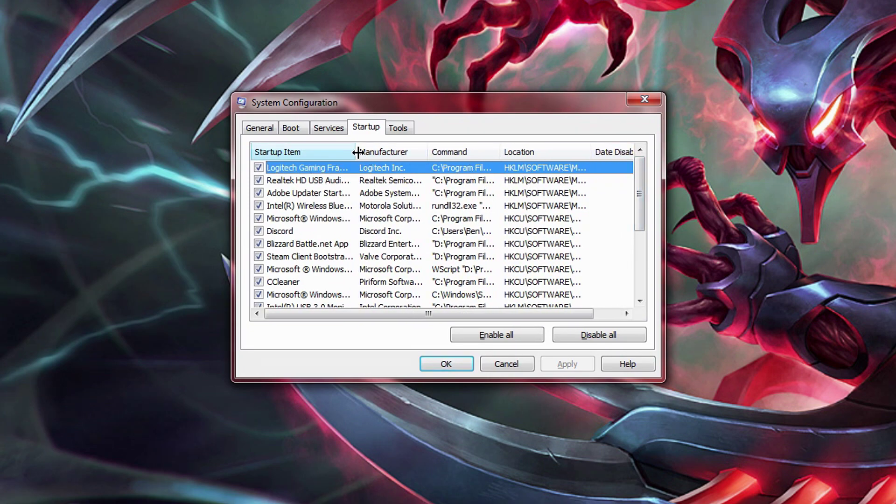
pyautogui.moveTo(357, 152); pyautogui.dragTo(397, 150)
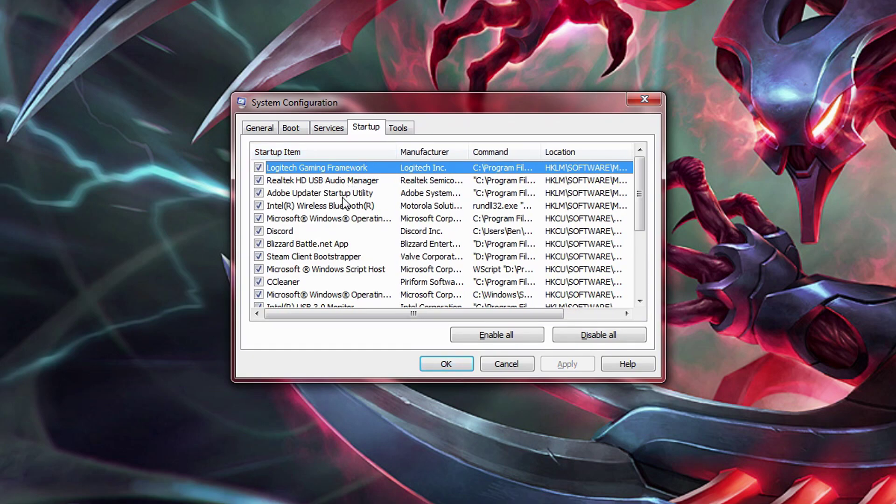
pyautogui.moveTo(639, 172); pyautogui.dragTo(644, 235)
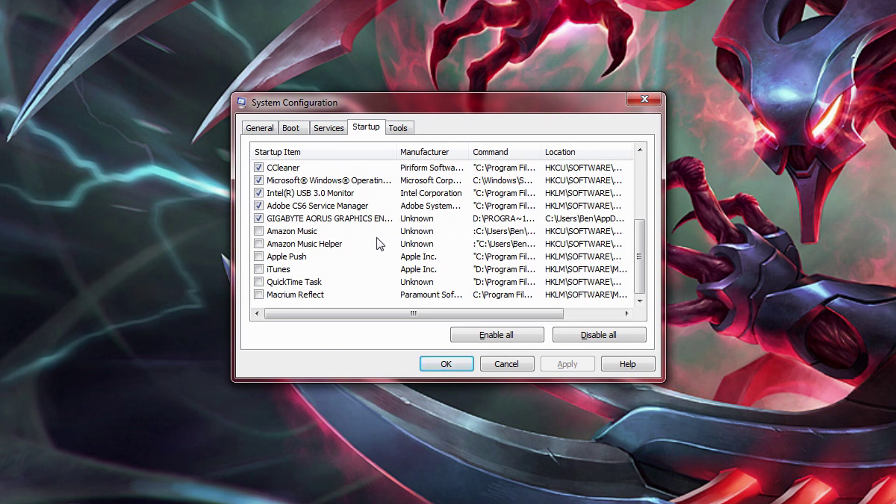
pyautogui.click(259, 205)
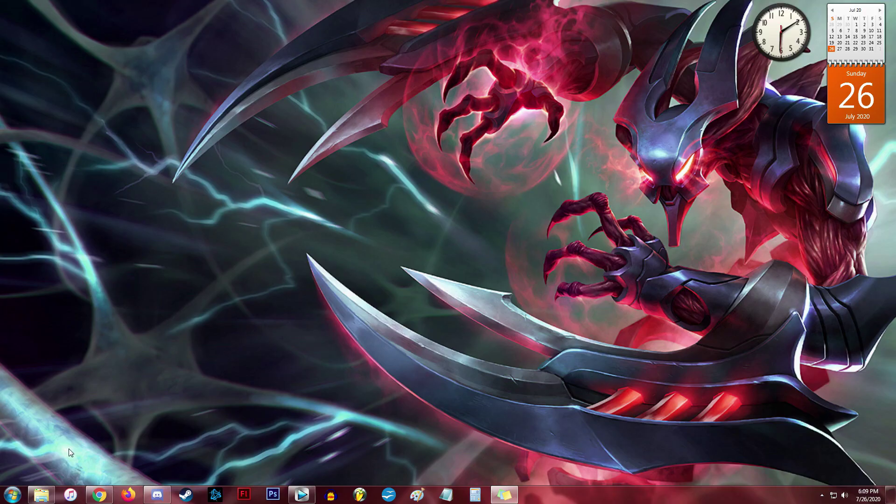
pyautogui.click(14, 491)
# Open Device Manager via a 'device manager' search and collapse Other devices.
pyautogui.write('device manager')
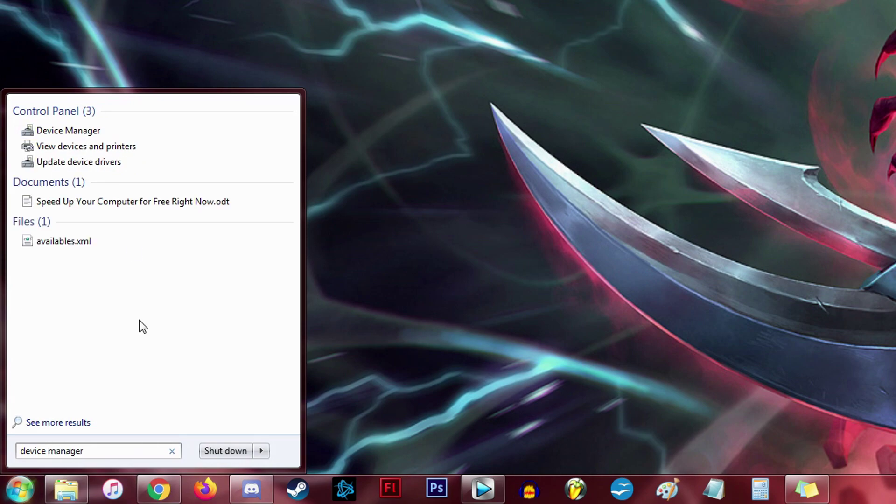
pyautogui.click(84, 130)
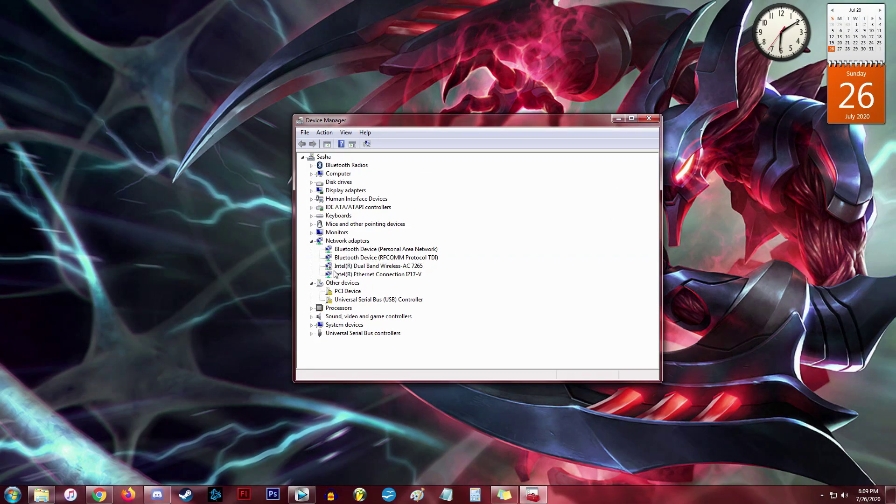
pyautogui.click(311, 283)
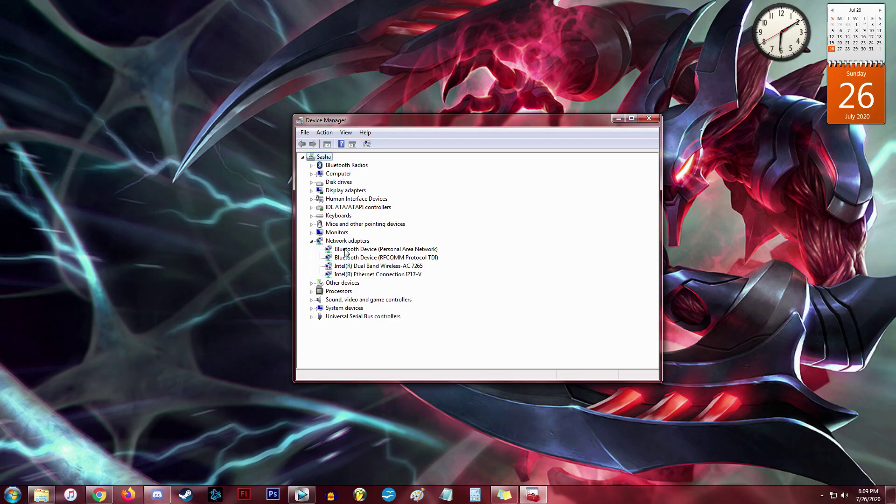
# Open the Advanced properties of the Intel(R) Ethernet Connection I217-V adapter.
pyautogui.click(340, 241)
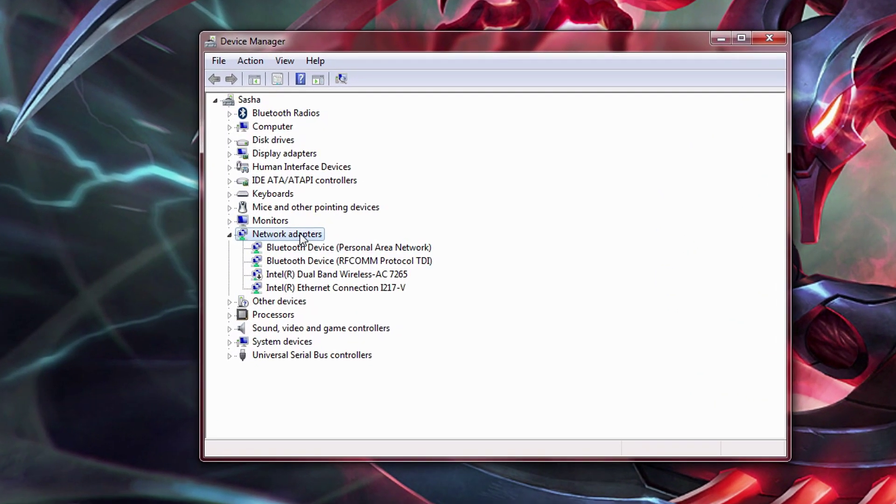
pyautogui.click(354, 290)
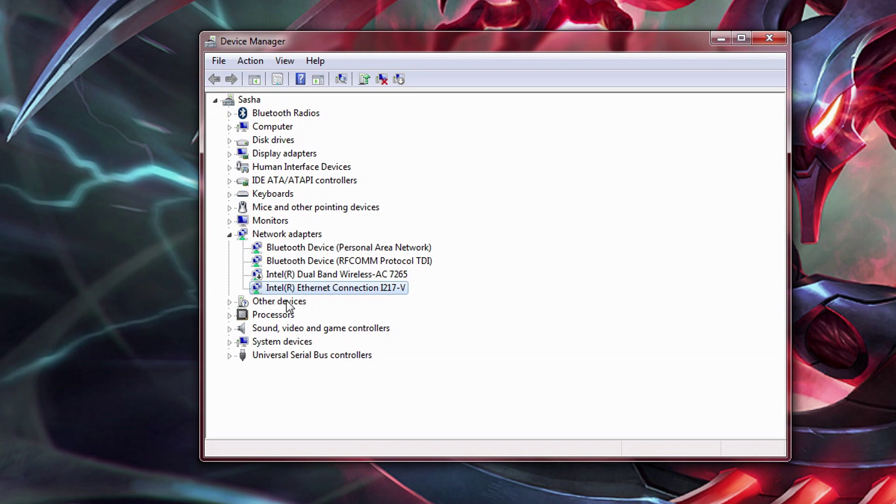
pyautogui.rightClick(386, 289)
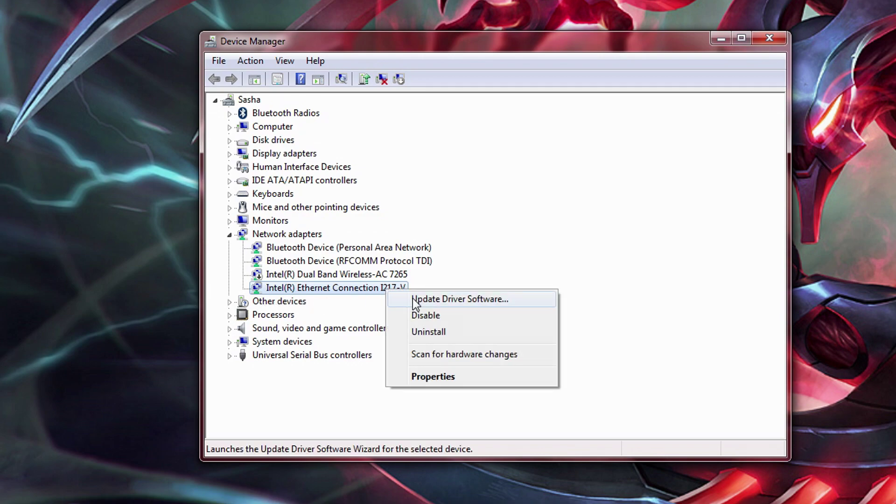
pyautogui.click(440, 376)
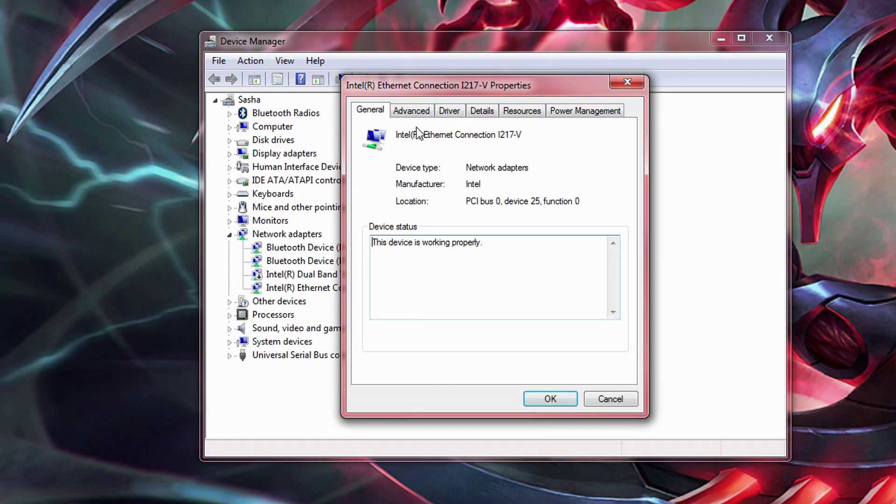
pyautogui.click(419, 110)
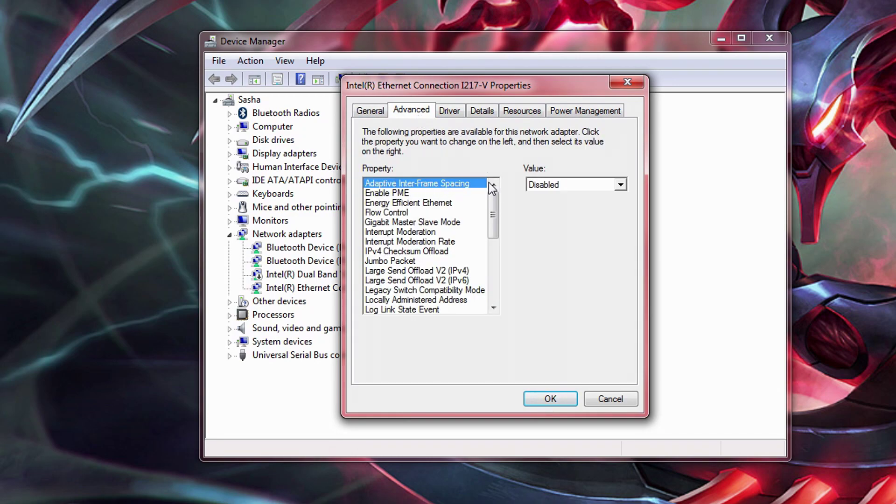
# Keep Adaptive Inter-Frame Spacing disabled; review Enable PME, Energy Efficient Ethernet, interrupt and offload properties.
pyautogui.click(572, 183)
pyautogui.click(572, 183)
pyautogui.click(410, 194)
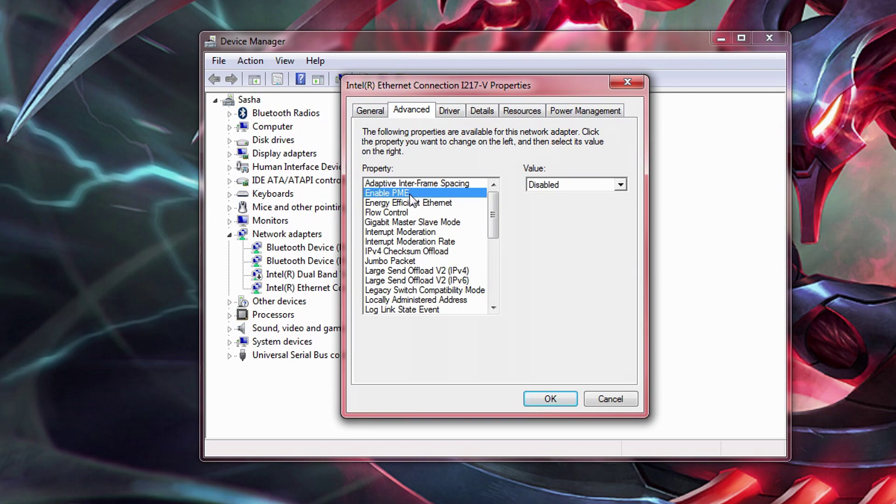
pyautogui.click(582, 183)
pyautogui.click(582, 182)
pyautogui.click(449, 203)
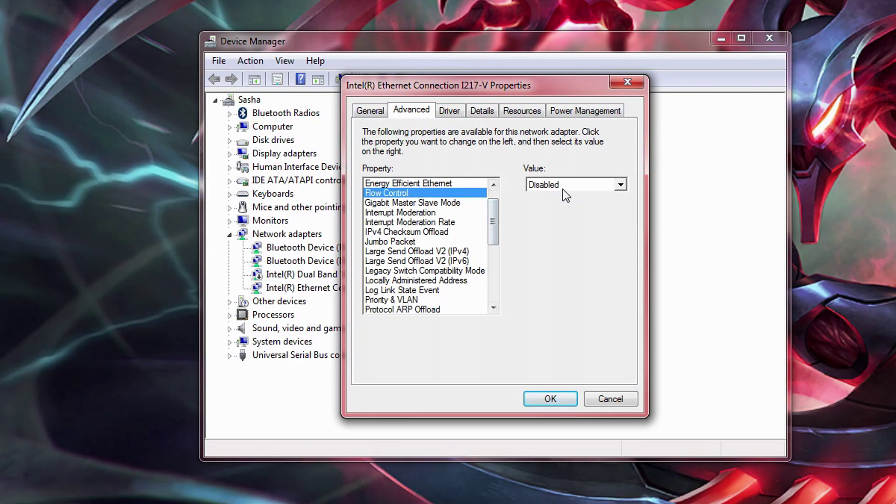
pyautogui.click(431, 213)
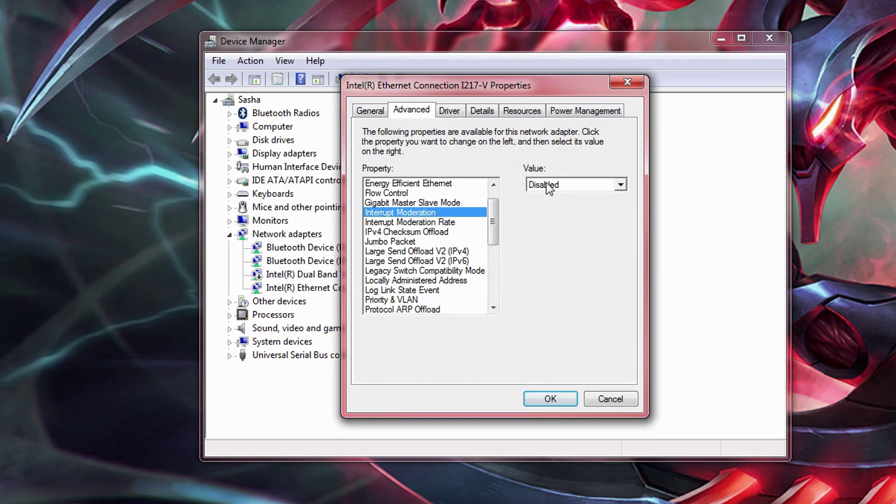
pyautogui.click(436, 223)
pyautogui.click(441, 233)
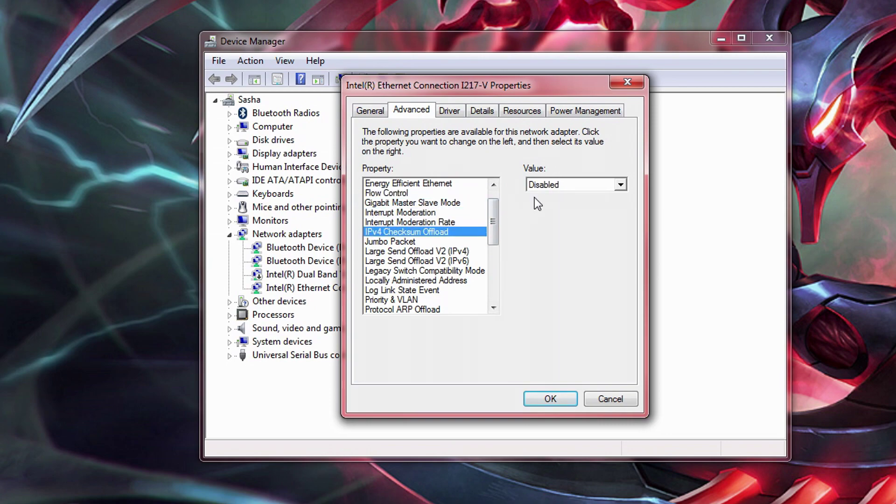
pyautogui.scroll(-2, 496, 217)
pyautogui.press('Down')
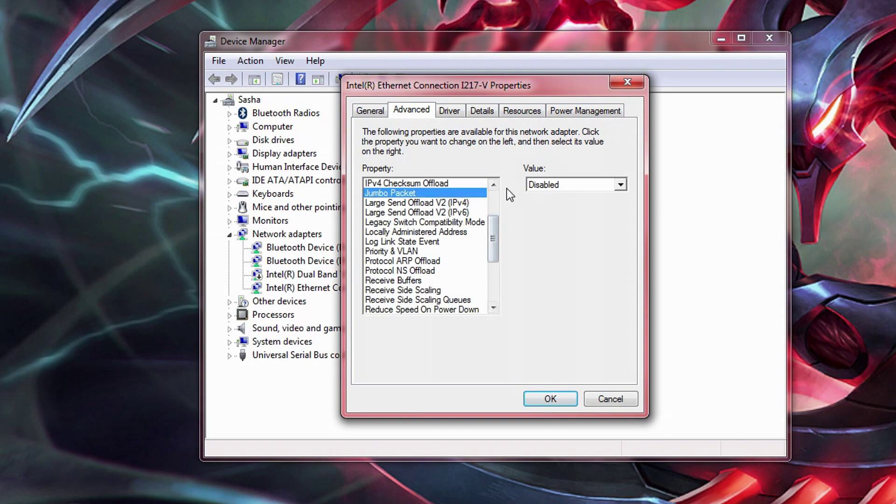
pyautogui.press('Down')
pyautogui.press('Down')
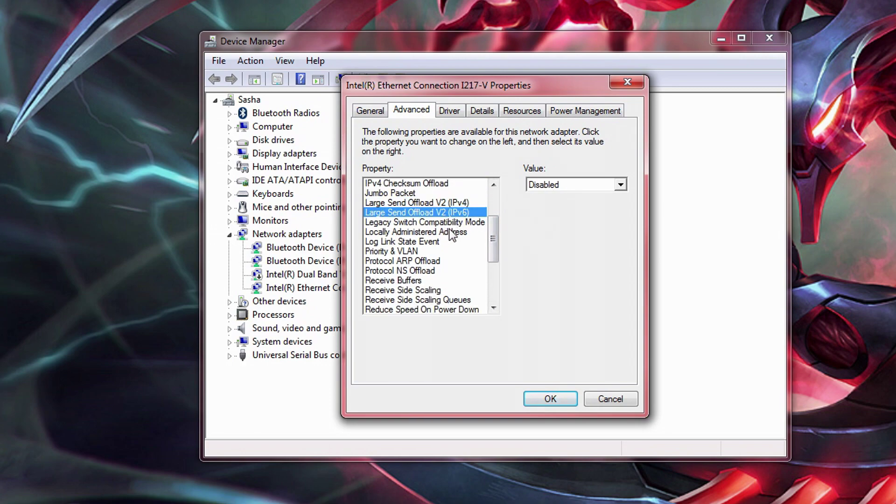
# Keep Priority & VLAN disabled, check ARP/NS Offload, and begin editing Receive Buffers.
pyautogui.click(422, 252)
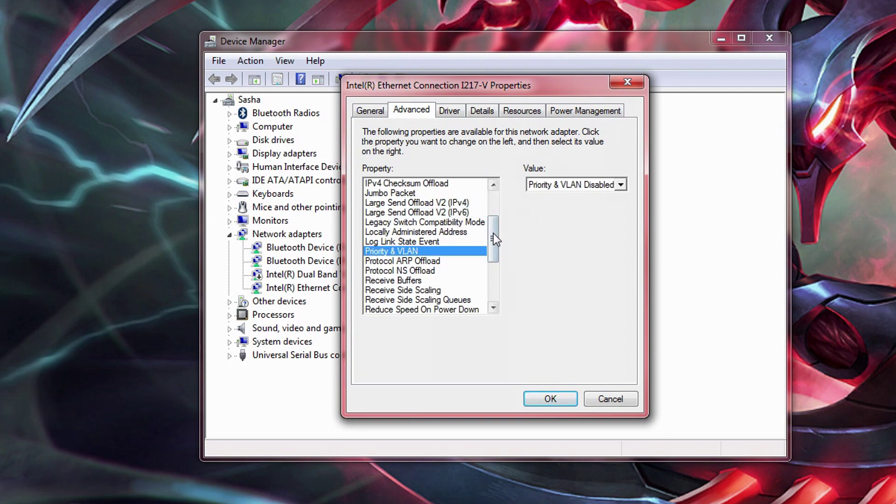
pyautogui.scroll(-1, 494, 233)
pyautogui.click(589, 184)
pyautogui.click(589, 186)
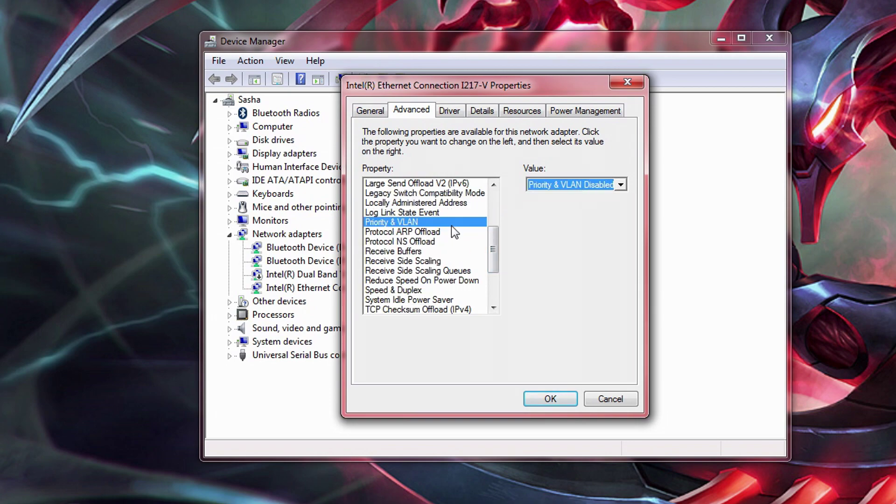
pyautogui.click(438, 232)
pyautogui.press('Down')
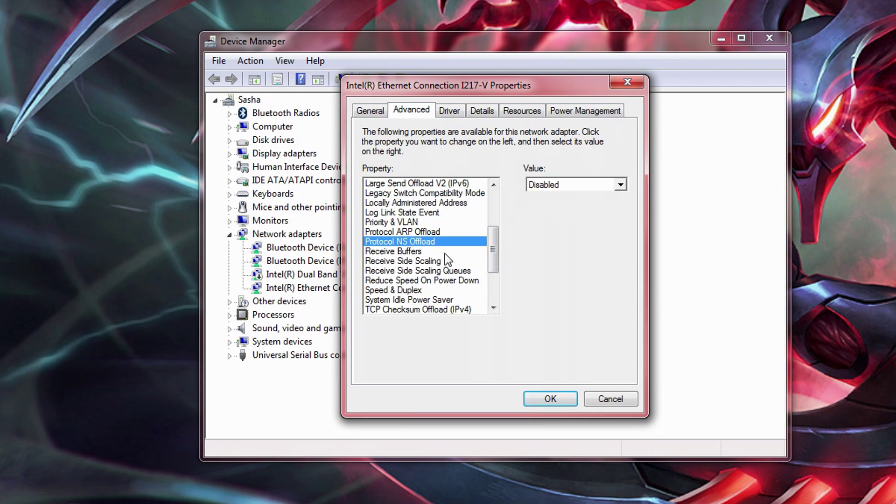
pyautogui.click(444, 253)
pyautogui.click(554, 188)
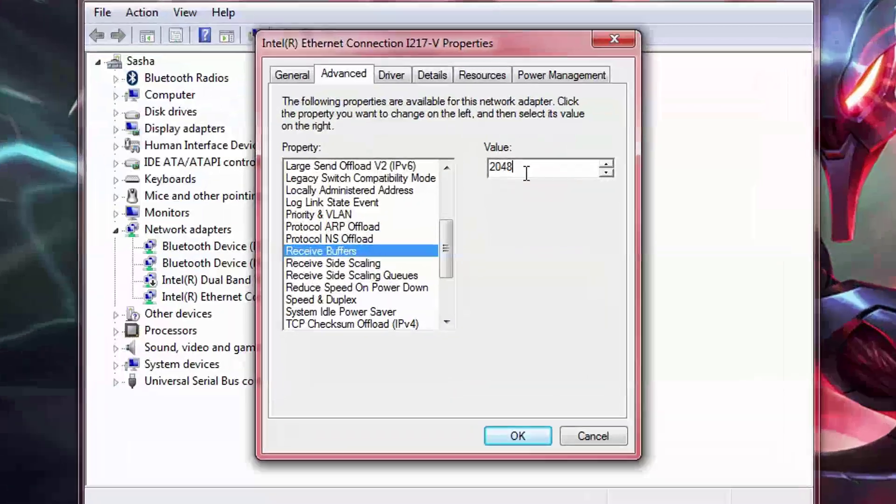
# Confirm Receive and Transmit Buffers at 2048, then select TCP Checksum Offload (IPv4).
pyautogui.moveTo(515, 211); pyautogui.dragTo(475, 211)
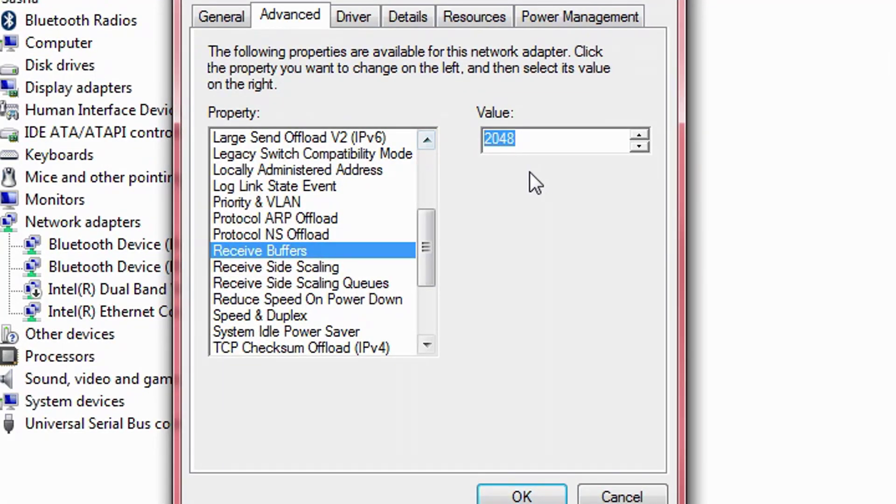
pyautogui.press('Right')
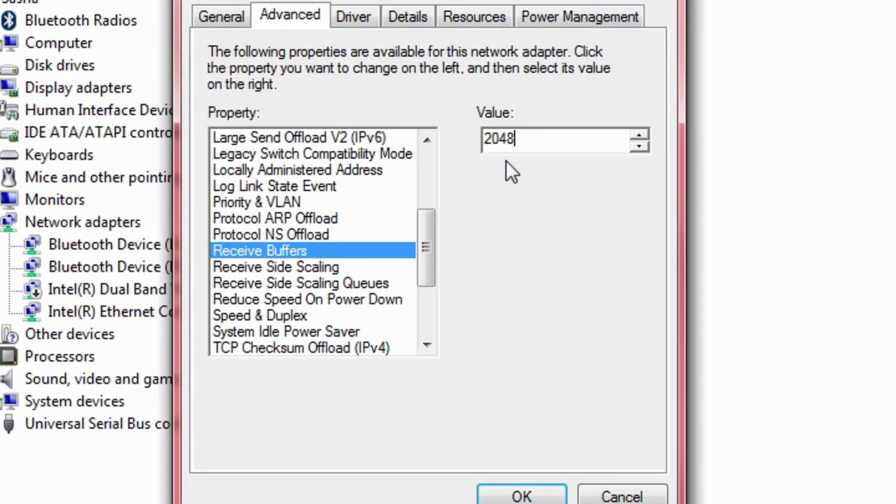
pyautogui.moveTo(424, 242); pyautogui.dragTo(424, 277)
pyautogui.click(300, 299)
pyautogui.click(510, 135)
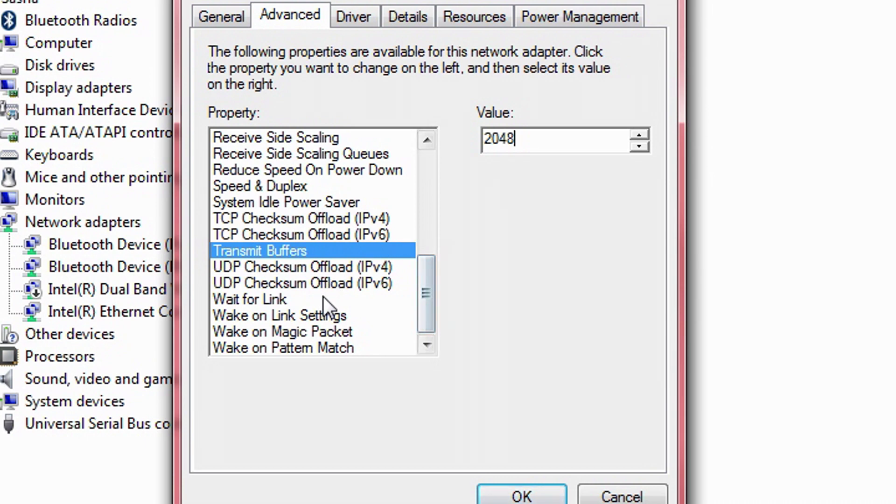
pyautogui.click(317, 217)
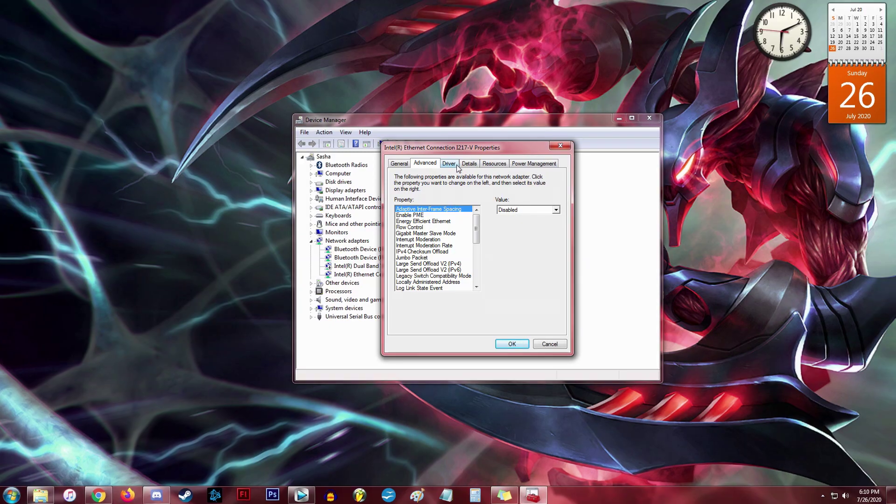
# Search online for a newer I217-V Ethernet driver, keep power-saving turn-off unchecked, and close its properties.
pyautogui.click(457, 166)
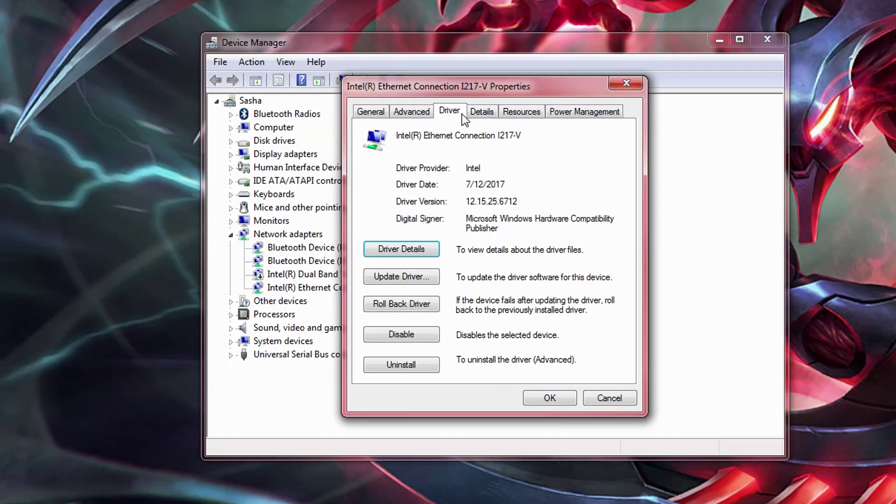
pyautogui.click(419, 278)
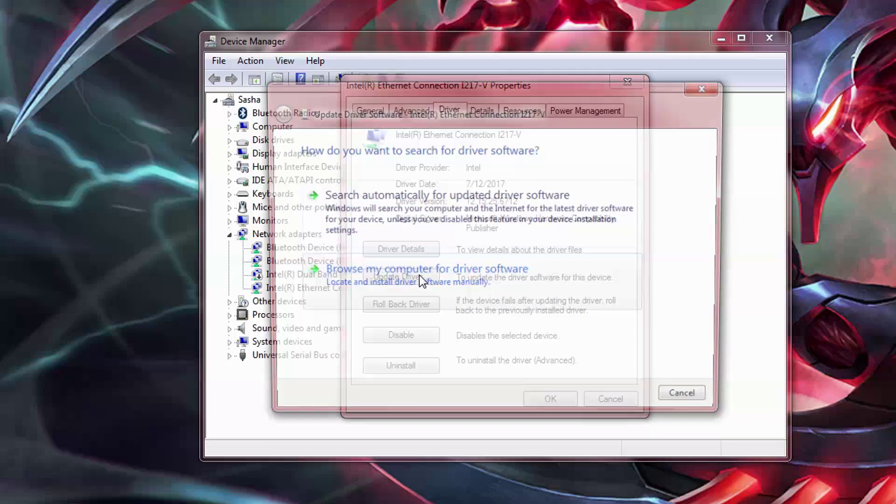
pyautogui.click(513, 204)
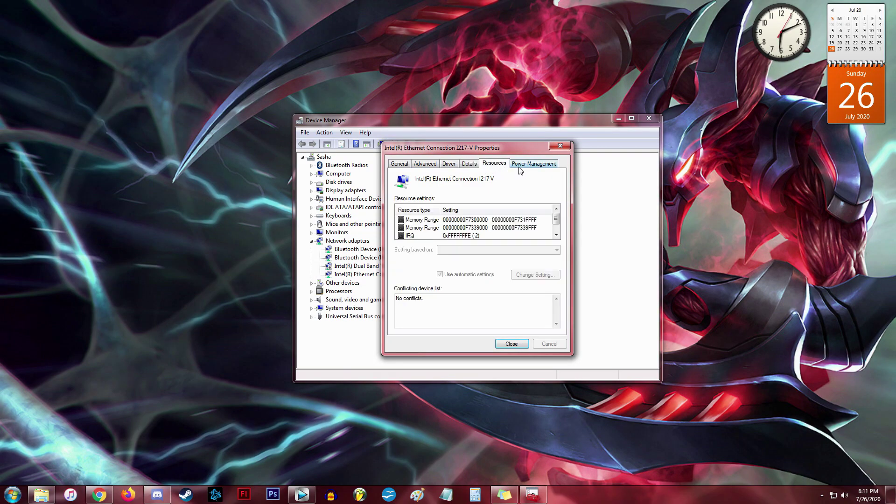
pyautogui.click(519, 167)
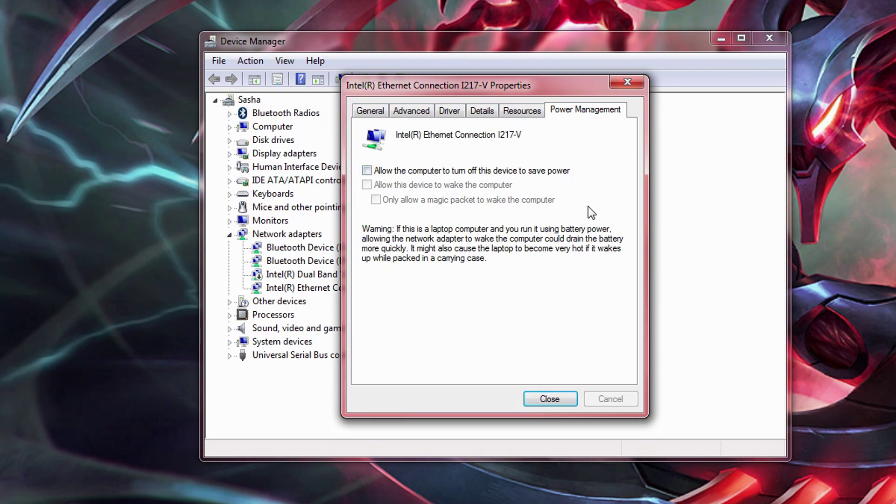
pyautogui.click(551, 399)
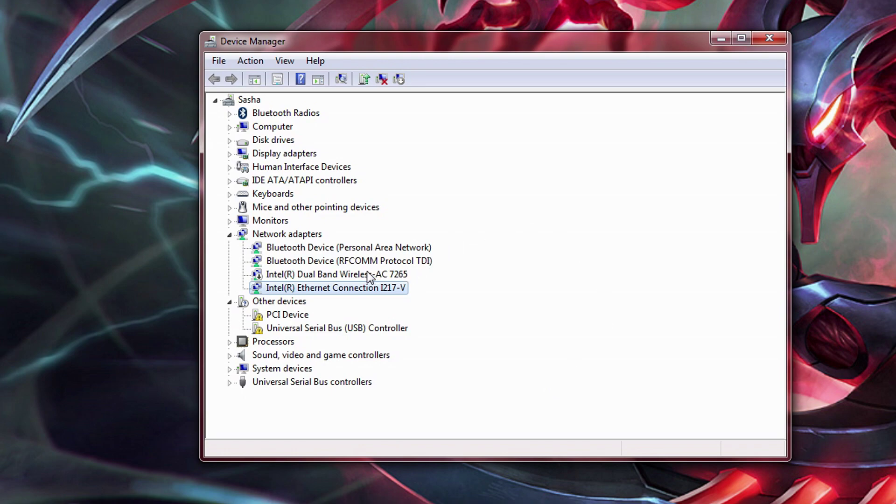
# Open the Wireless-AC 7265 adapter's Advanced properties and look through ARP offload and Channel Width for 2.4GHz.
pyautogui.click(299, 275)
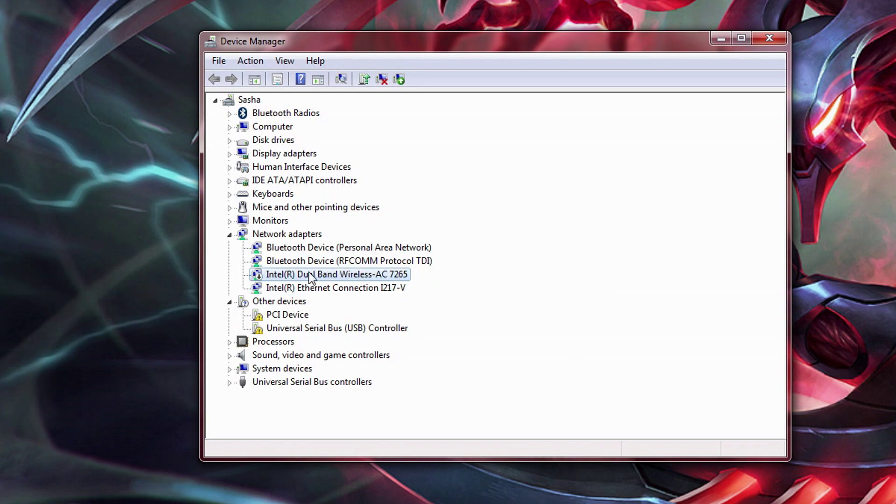
pyautogui.rightClick(379, 276)
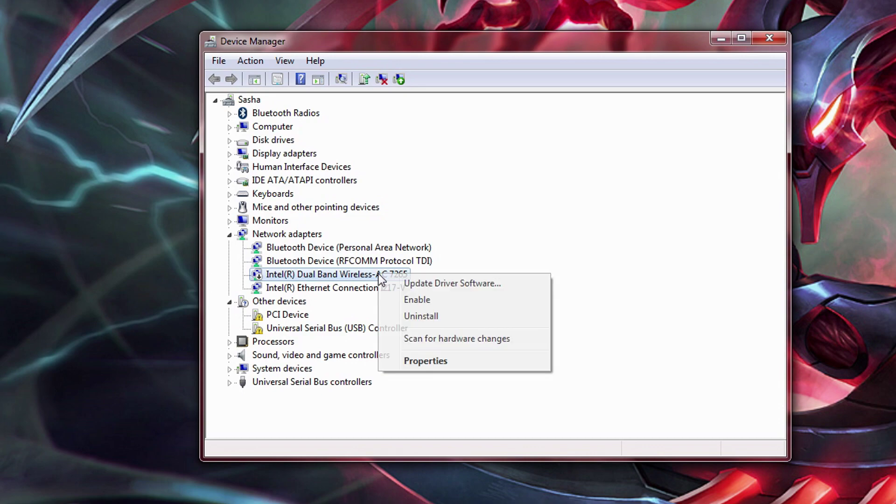
pyautogui.click(437, 354)
pyautogui.click(413, 115)
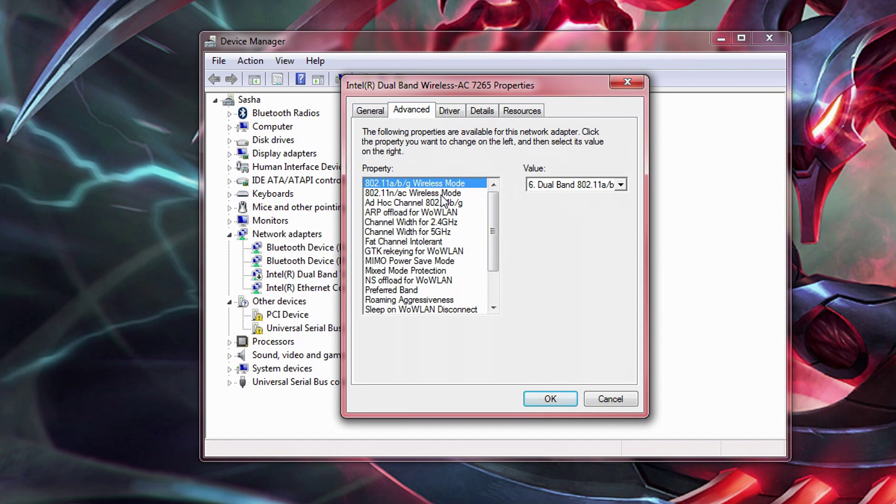
pyautogui.click(456, 212)
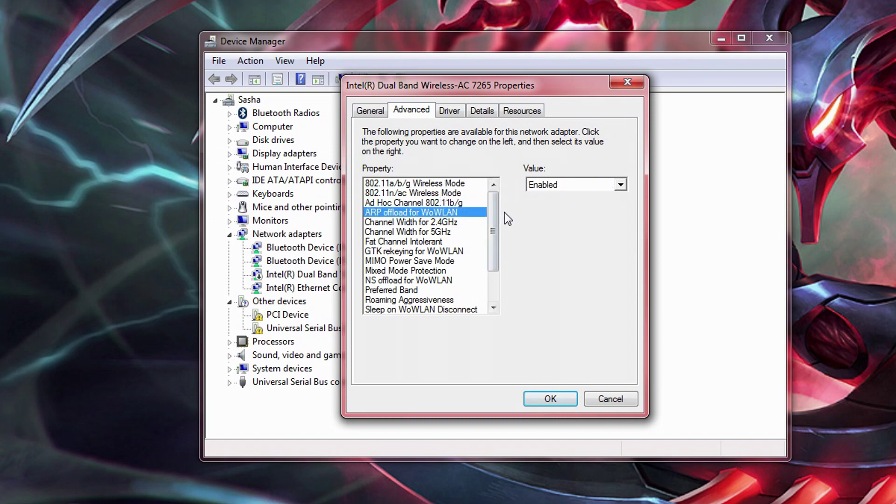
pyautogui.click(454, 222)
pyautogui.moveTo(494, 226); pyautogui.dragTo(489, 243)
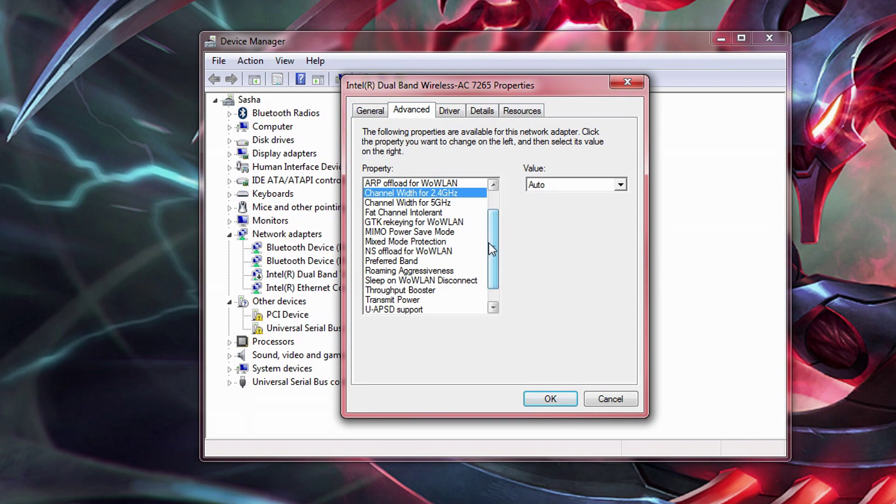
# Set the Wi-Fi adapter's Transmit Power to 5. Highest.
pyautogui.click(455, 271)
pyautogui.scroll(-1, 492, 239)
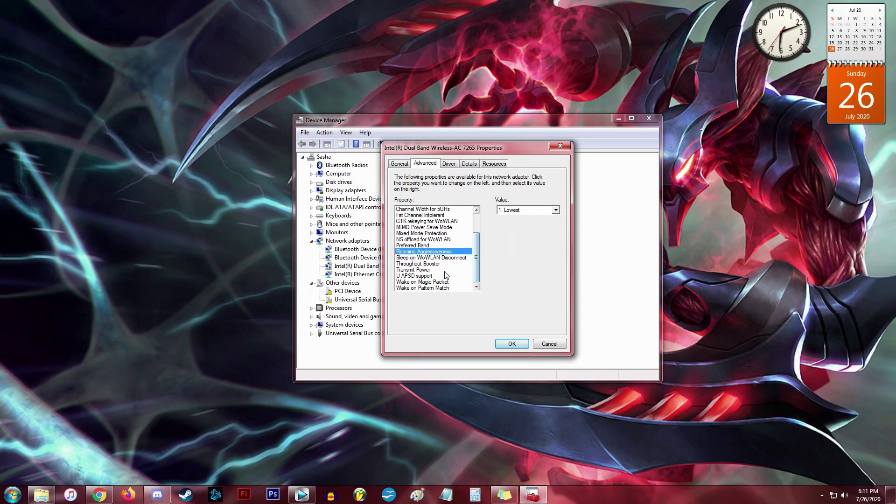
pyautogui.click(427, 270)
pyautogui.click(556, 210)
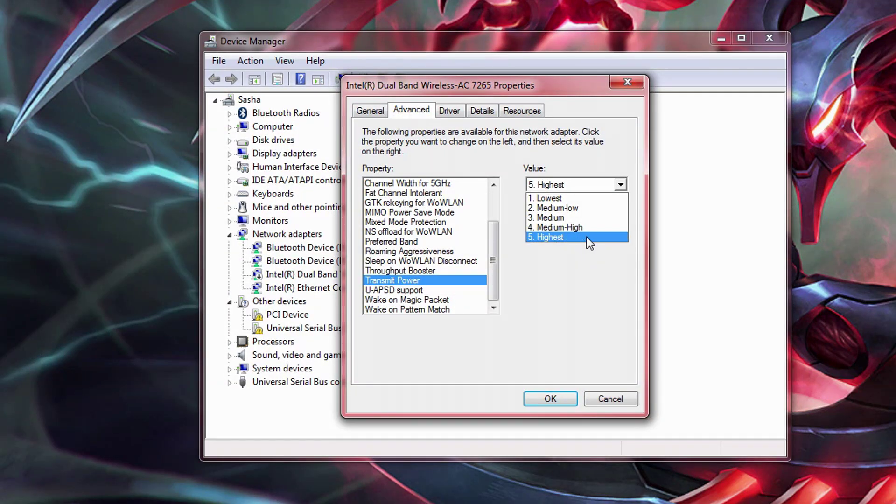
pyautogui.click(580, 237)
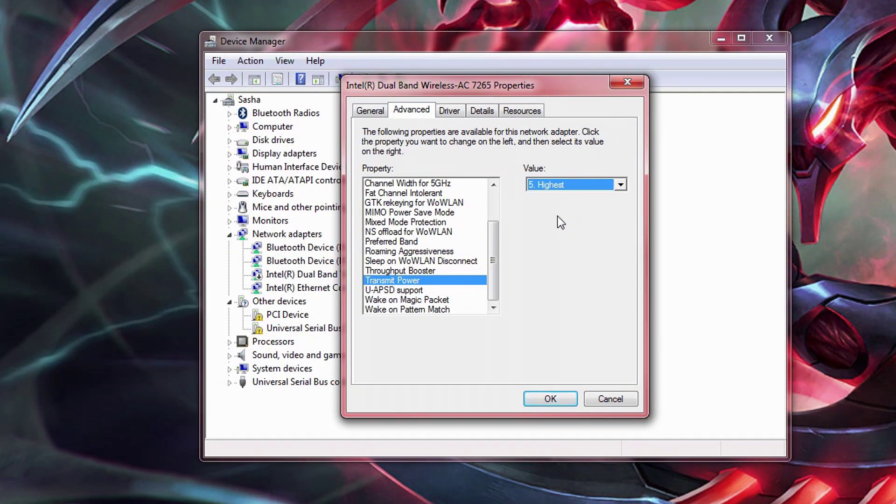
# Set the Wi-Fi adapter's Roaming Aggressiveness to 1. Lowest.
pyautogui.click(432, 252)
pyautogui.click(587, 186)
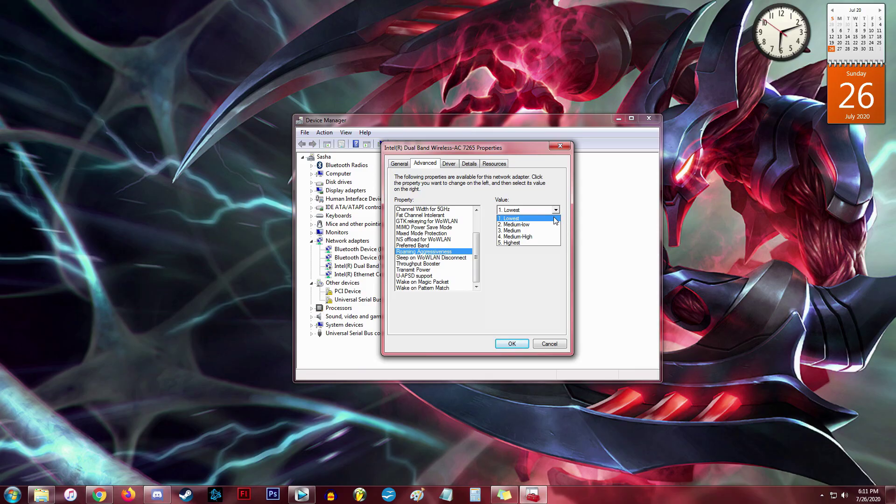
pyautogui.click(555, 219)
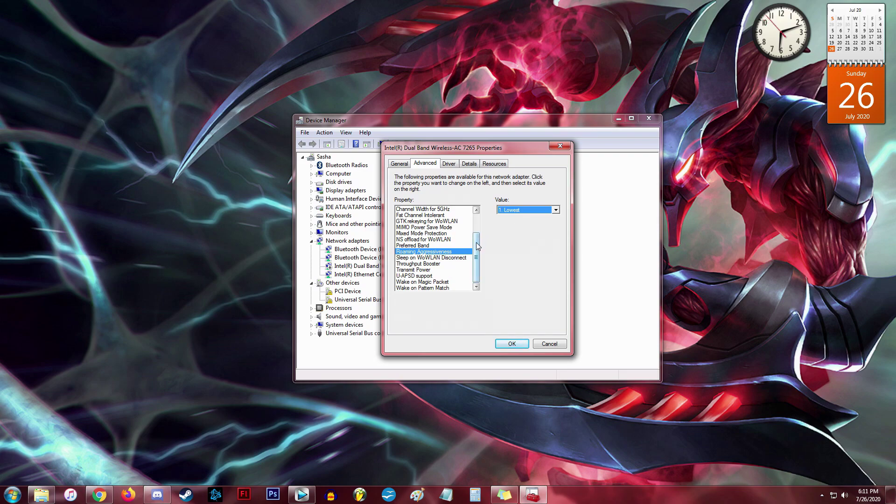
pyautogui.moveTo(477, 242); pyautogui.dragTo(477, 217)
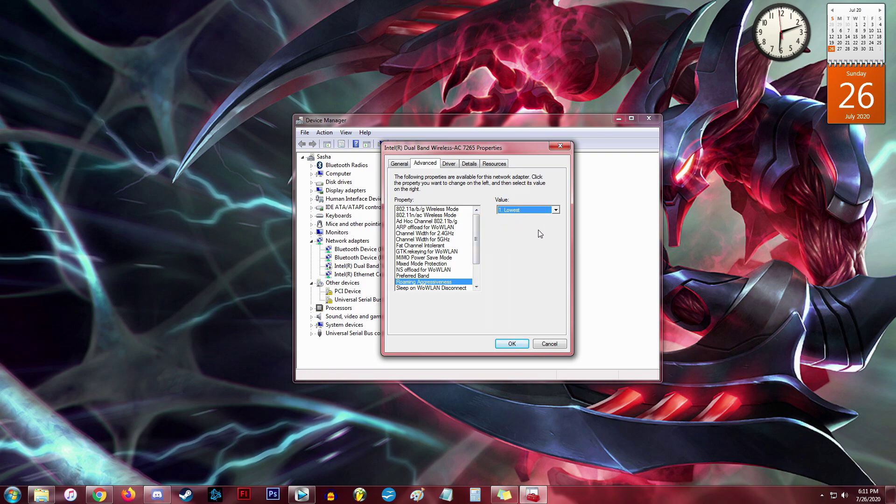
# Search online for a newer Wireless-AC 7265 driver, keep power-saving turn-off unchecked, and save with OK.
pyautogui.click(451, 165)
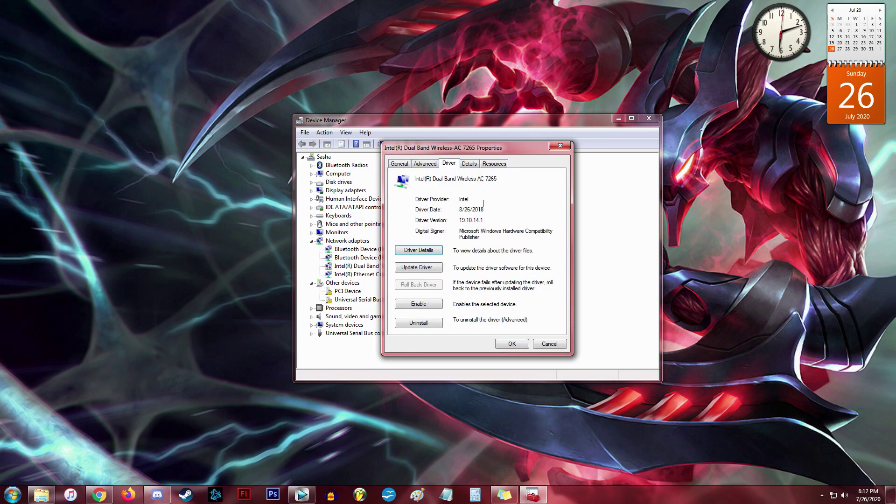
pyautogui.click(433, 268)
pyautogui.press('Return')
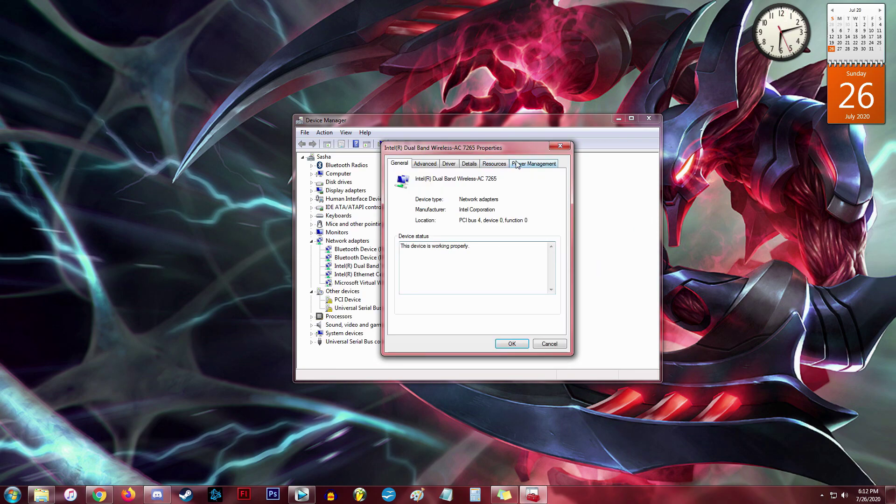
pyautogui.click(520, 163)
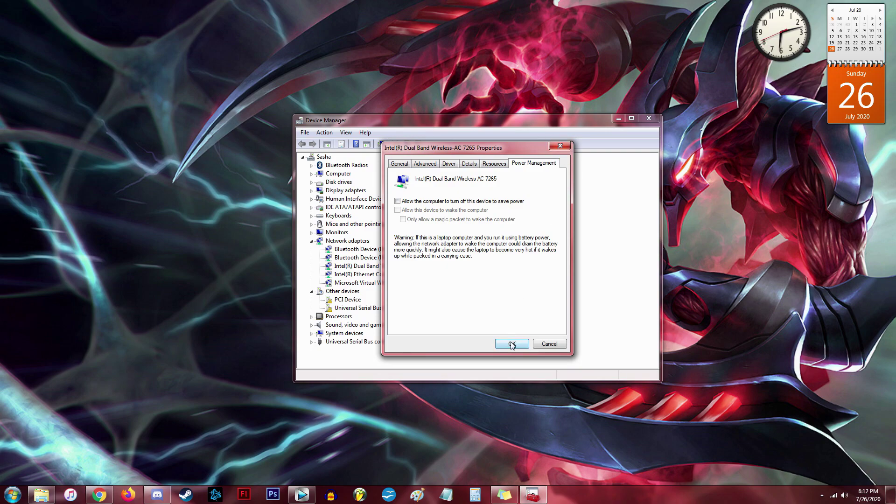
pyautogui.click(560, 148)
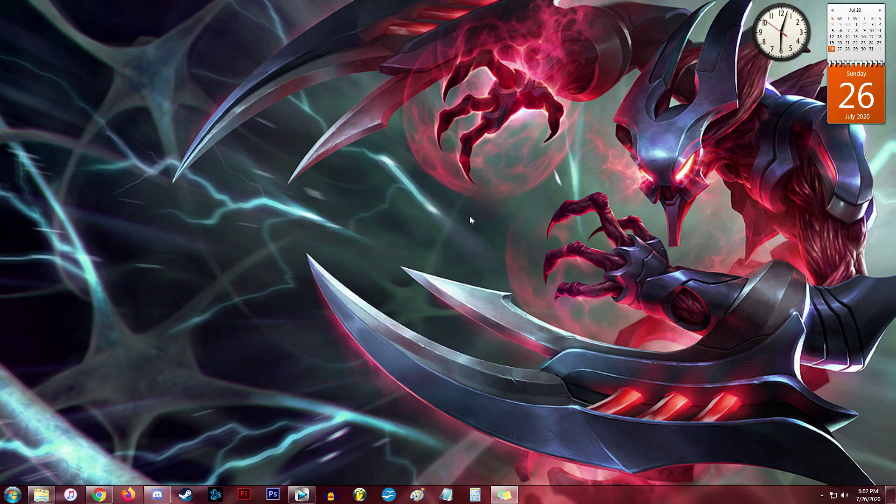